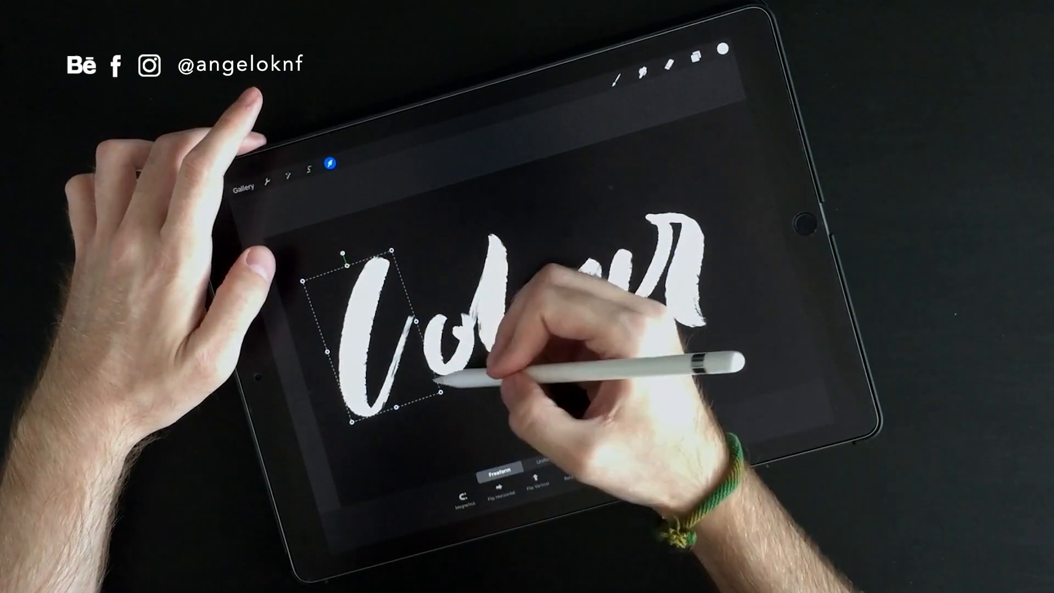
- Finish the brush-lettered C of the word "Colour" and touch up its strokes
{"action": "left_click_drag", "start_coordinate": [435, 379], "coordinate": [455, 385]}
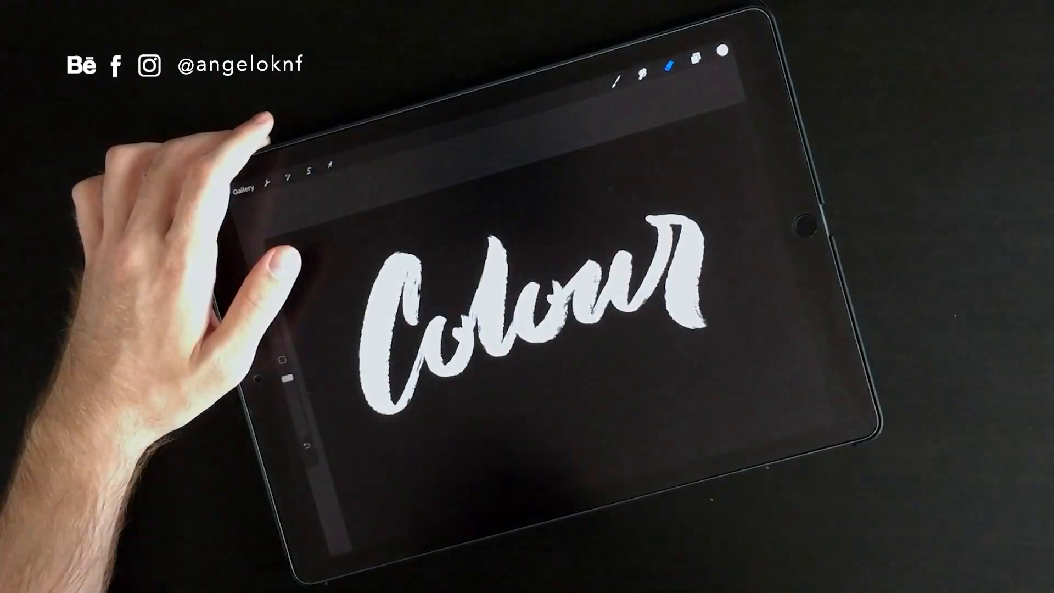
{"action": "left_click", "coordinate": [695, 56]}
{"action": "left_click", "coordinate": [668, 65]}
{"action": "left_click", "coordinate": [616, 79]}
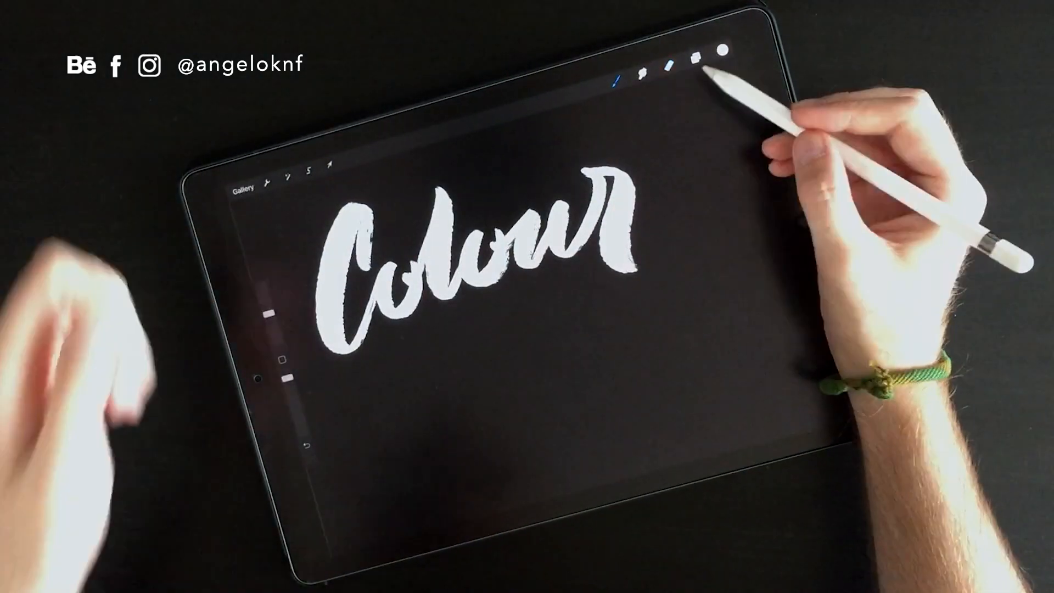
- Brush the stem and bowl of the letter P below "Colour" in white
{"action": "left_click_drag", "start_coordinate": [420, 371], "coordinate": [413, 482]}
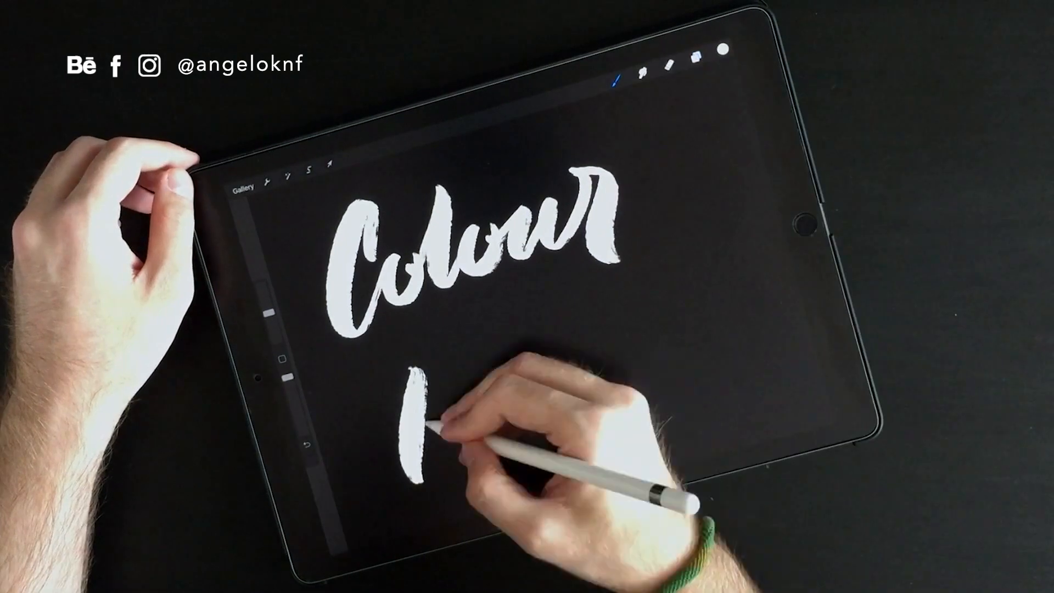
{"action": "left_click_drag", "start_coordinate": [382, 384], "coordinate": [472, 373]}
{"action": "left_click", "coordinate": [695, 56]}
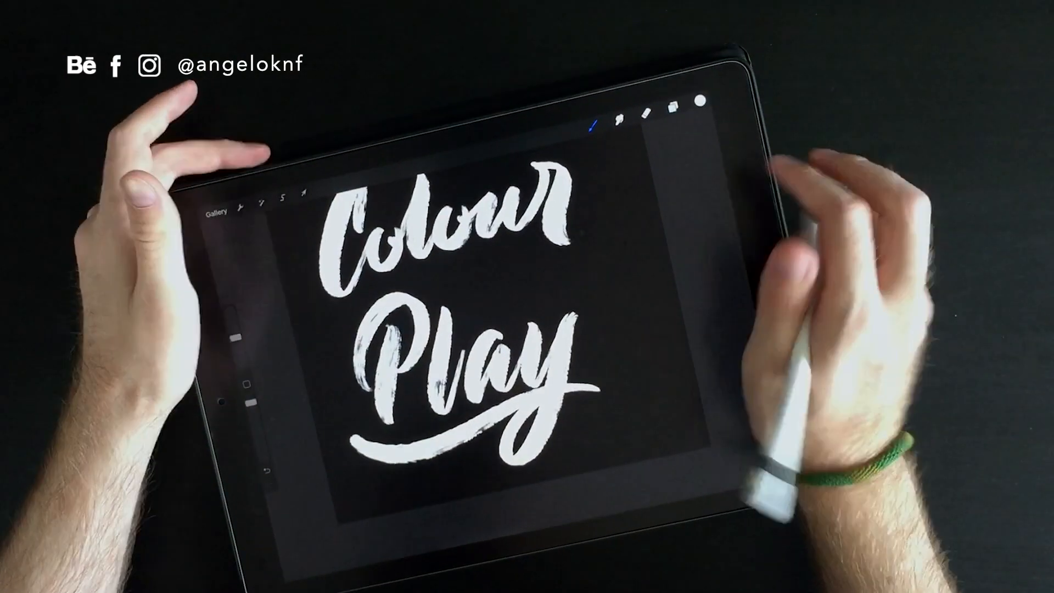
- Slightly reposition the underline swash of "Play" on Layer 13 by transforming it
{"action": "left_click", "coordinate": [672, 106]}
{"action": "left_click", "coordinate": [670, 183]}
{"action": "left_click", "coordinate": [304, 192]}
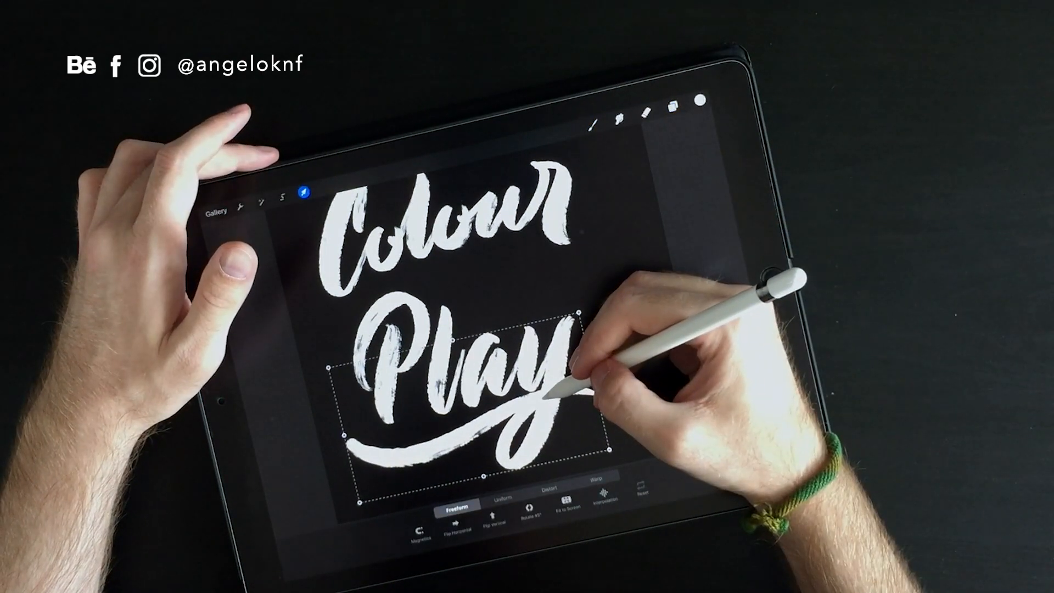
- Select the "Play" letter strokes on Layers 6, 7 and 9 together and nudge them slightly
{"action": "left_click", "coordinate": [673, 106]}
{"action": "left_click", "coordinate": [700, 322]}
{"action": "left_click", "coordinate": [303, 192]}
{"action": "left_click", "coordinate": [646, 112]}
{"action": "left_click", "coordinate": [672, 106]}
{"action": "left_click", "coordinate": [705, 271]}
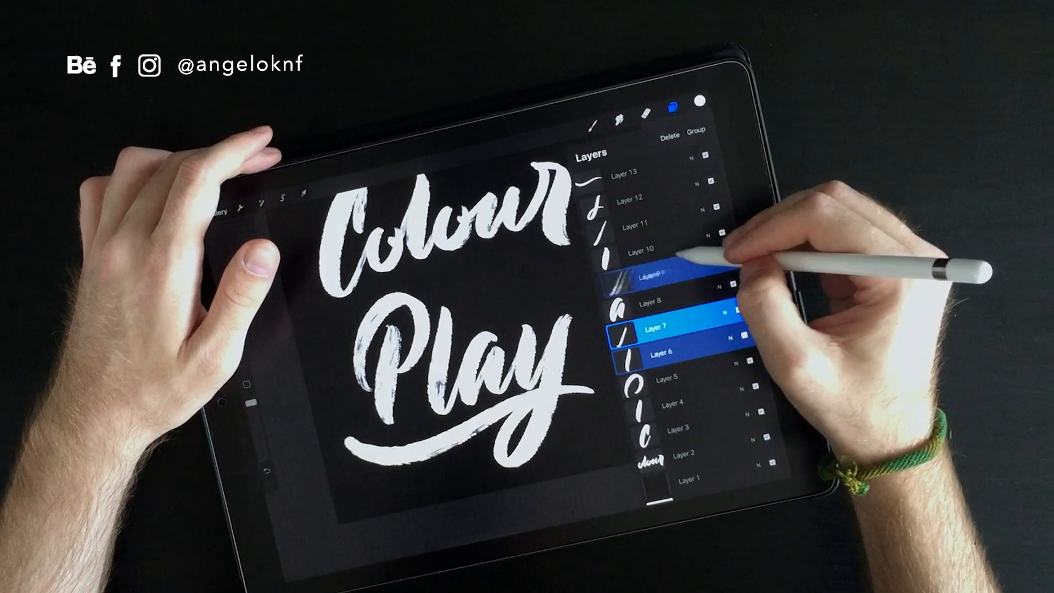
{"action": "left_click", "coordinate": [303, 192]}
{"action": "left_click_drag", "start_coordinate": [557, 369], "coordinate": [556, 363]}
- Move the stem stroke of the P on Layer 4 slightly downwards
{"action": "left_click", "coordinate": [646, 113]}
{"action": "left_click", "coordinate": [672, 106]}
{"action": "left_click", "coordinate": [716, 400]}
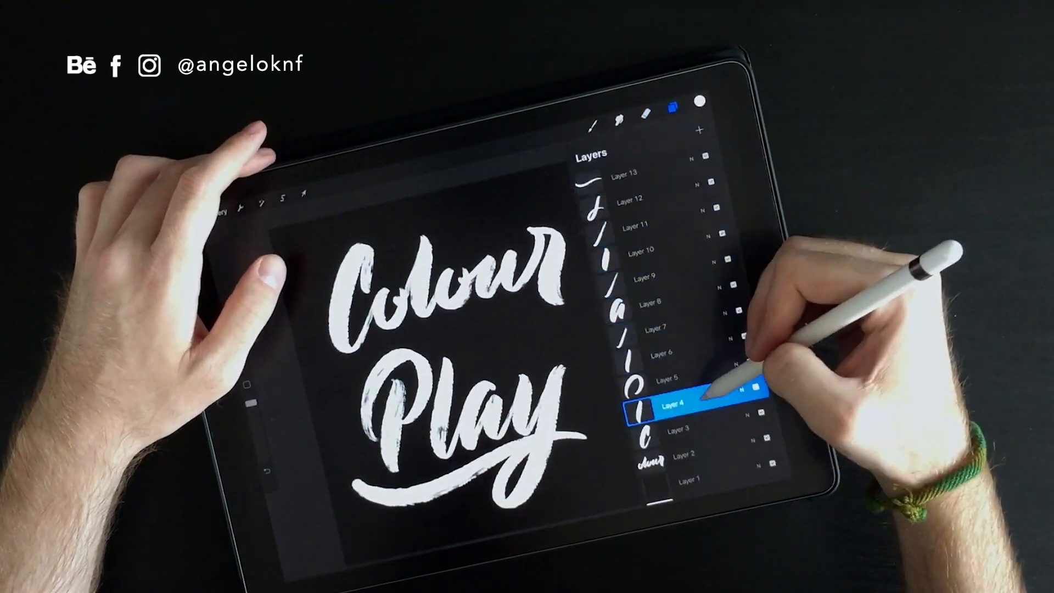
{"action": "left_click", "coordinate": [304, 192]}
{"action": "left_click_drag", "start_coordinate": [397, 472], "coordinate": [398, 480]}
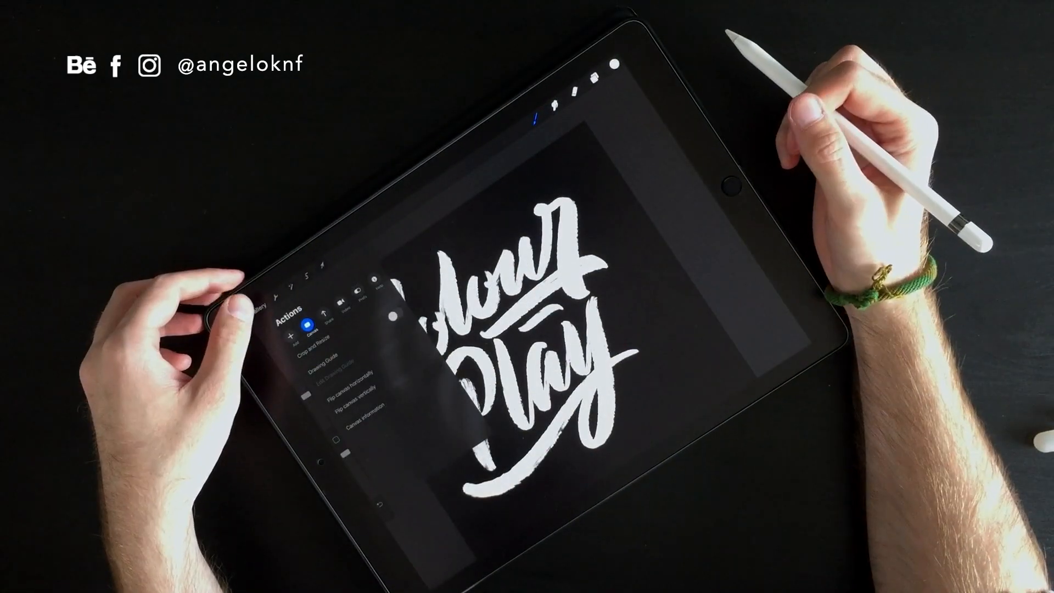
- Export the finished "Colour Play" lettering to a file
{"action": "left_click", "coordinate": [324, 312]}
{"action": "left_click", "coordinate": [303, 367]}
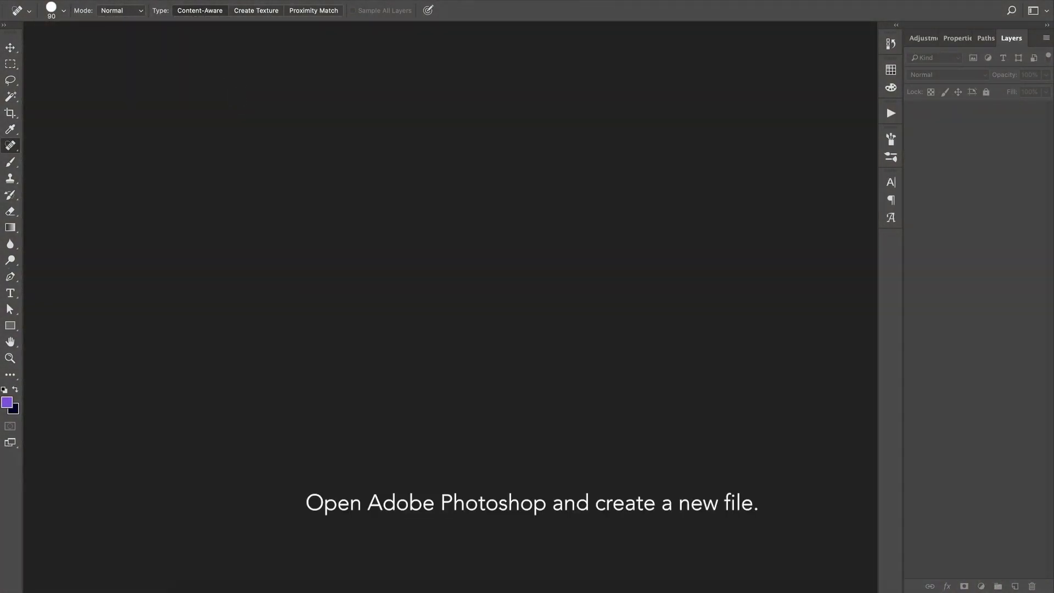
- Switch to Photoshop and create a 3000 x 2000 pixel document at 150 pixels/inch, RGB, with a white background
{"action": "left_click", "coordinate": [125, 1]}
{"action": "left_click", "coordinate": [144, 1]}
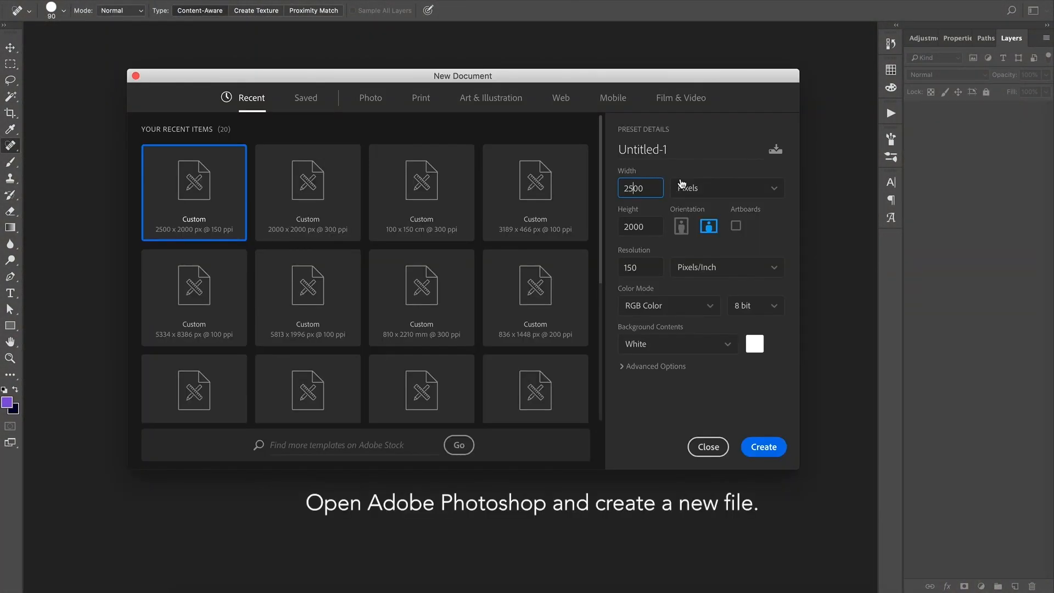
{"action": "left_click", "coordinate": [763, 446]}
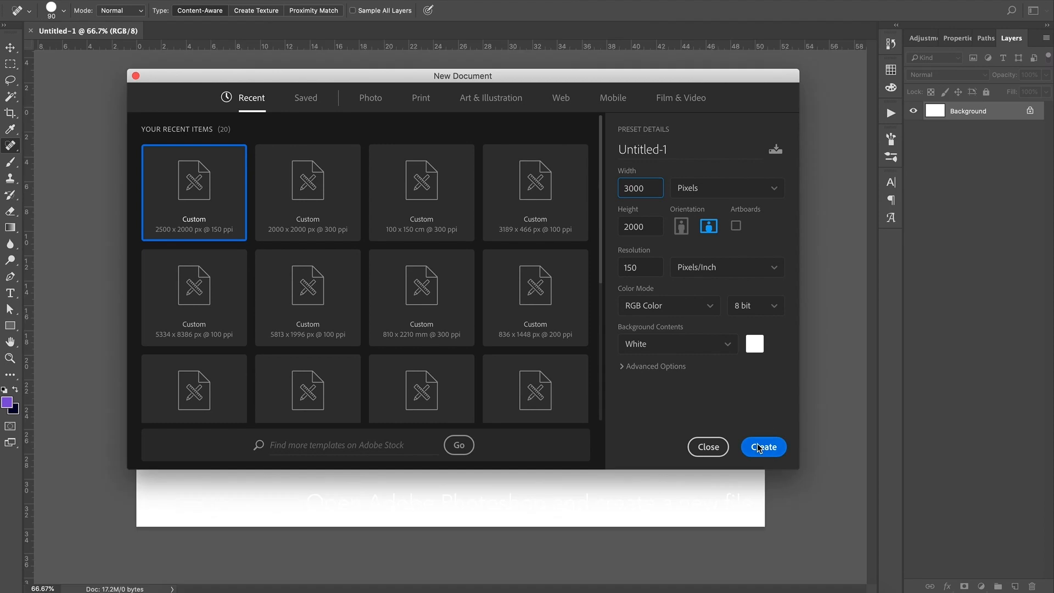
{"action": "left_click", "coordinate": [10, 359]}
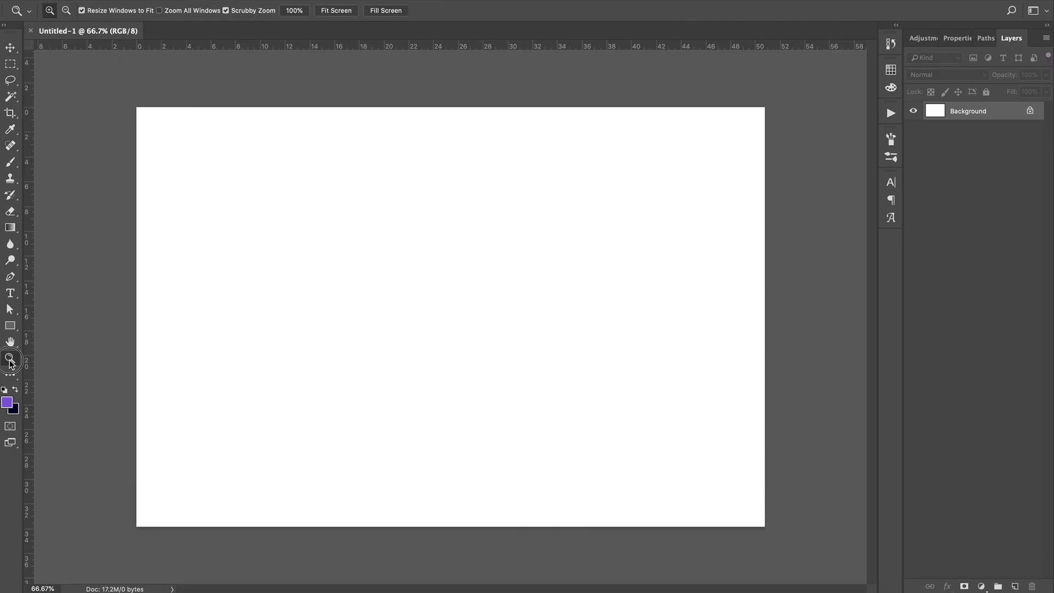
{"action": "mouse_move", "coordinate": [390, 312]}
{"action": "left_mouse_down"}
{"action": "mouse_move", "coordinate": [399, 308]}
{"action": "mouse_move", "coordinate": [386, 319]}
{"action": "left_mouse_up"}
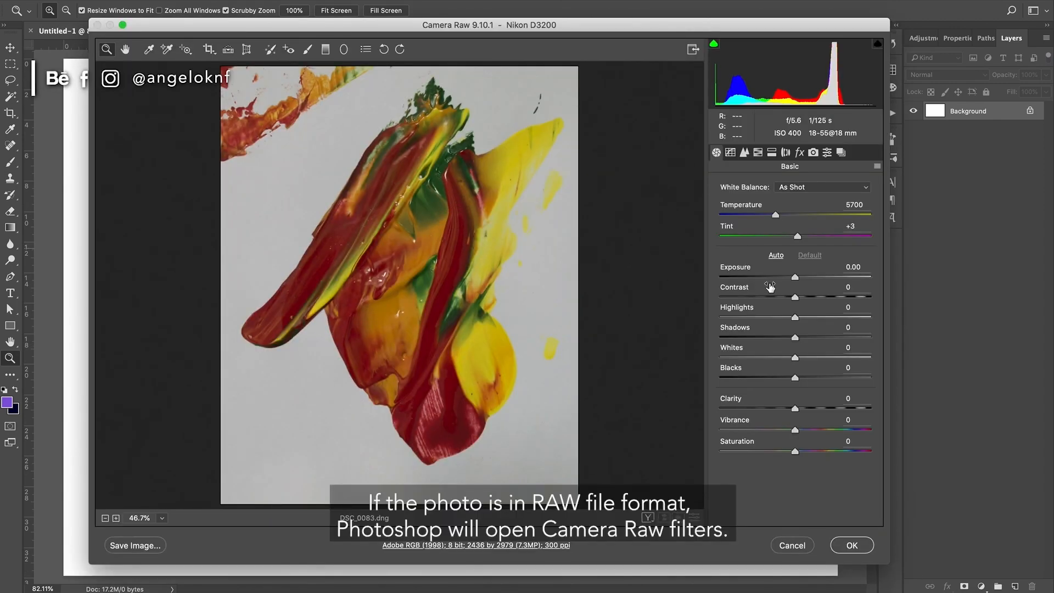
- In Camera Raw, adjust the paint photo to exposure +0.15, contrast +13, highlights +11, shadows -2, clarity +7 and saturation +5
{"action": "left_click_drag", "start_coordinate": [795, 277], "coordinate": [794, 338]}
{"action": "left_click_drag", "start_coordinate": [801, 296], "coordinate": [805, 298]}
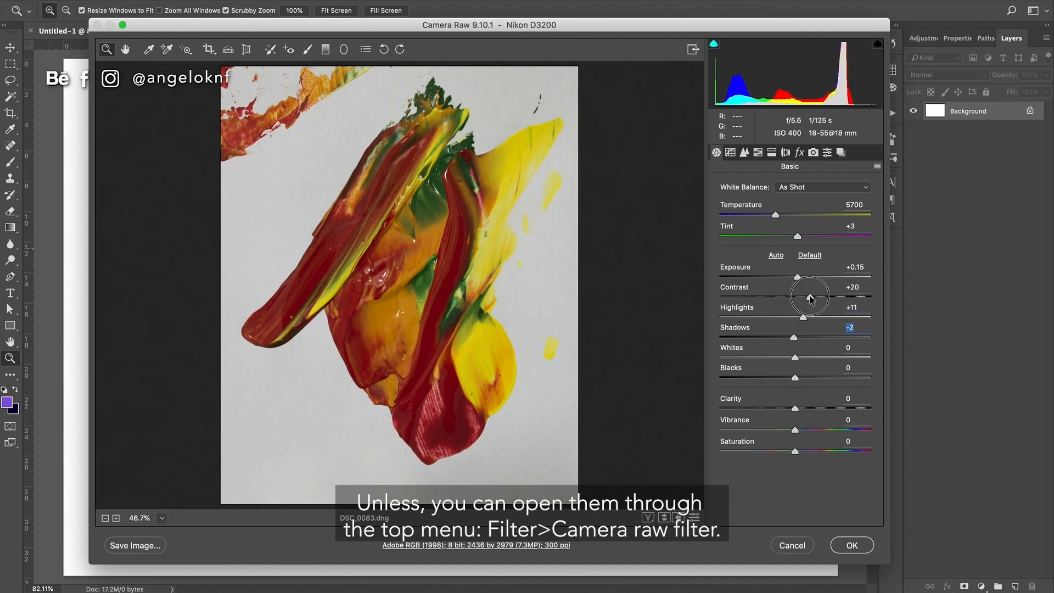
{"action": "mouse_move", "coordinate": [796, 411]}
{"action": "left_mouse_down"}
{"action": "mouse_move", "coordinate": [807, 410]}
{"action": "mouse_move", "coordinate": [802, 422]}
{"action": "left_mouse_up"}
{"action": "left_click_drag", "start_coordinate": [795, 451], "coordinate": [800, 452]}
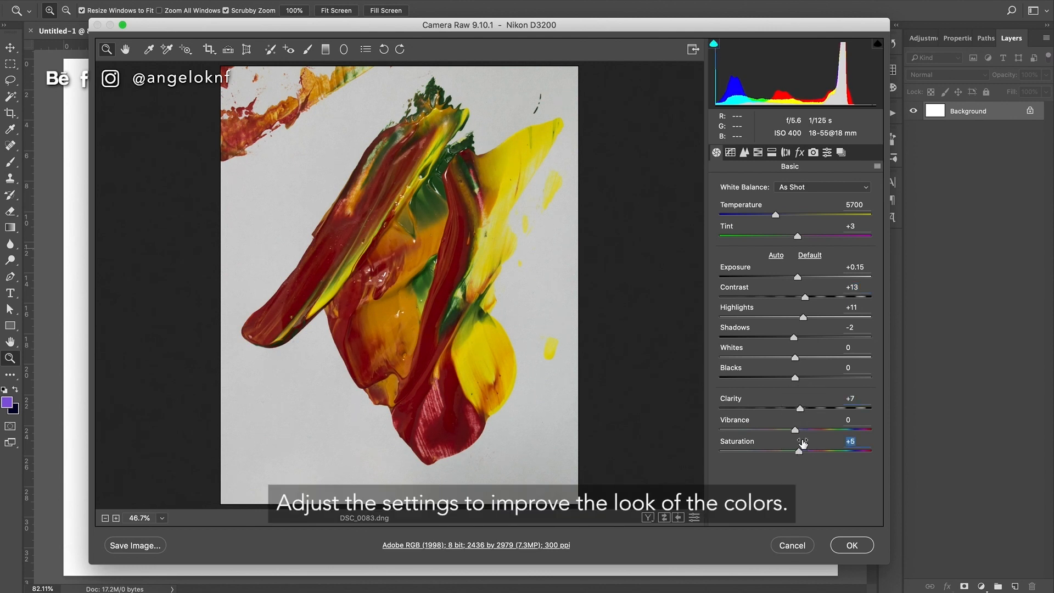
- Shape the RGB point tone curve by lowering a dark-tone point and raising a bright-tone point to input 183, output 191
{"action": "left_click", "coordinate": [731, 154]}
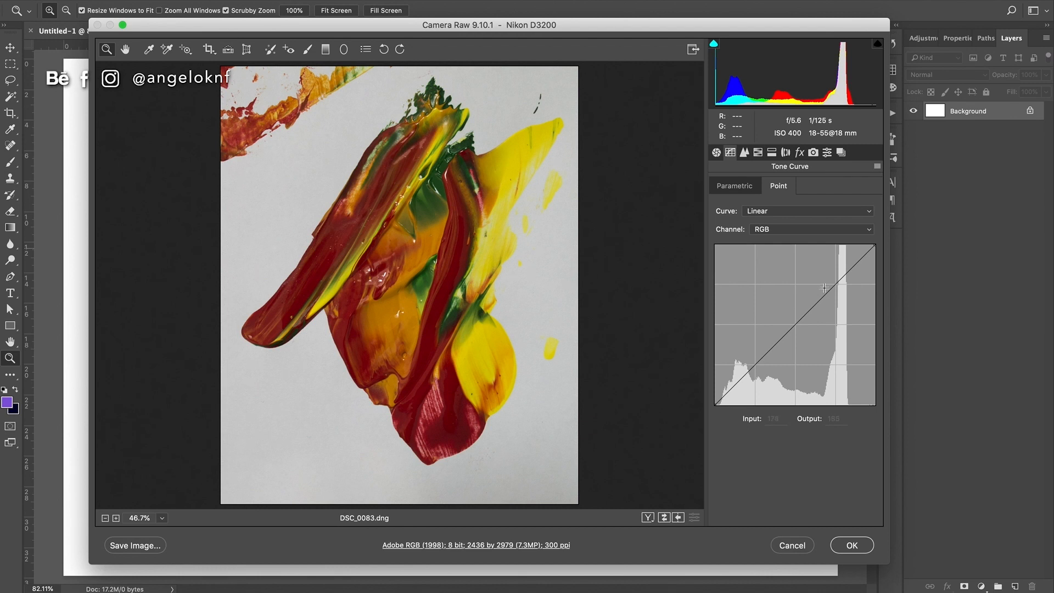
{"action": "left_click_drag", "start_coordinate": [823, 287], "coordinate": [827, 284]}
{"action": "left_click_drag", "start_coordinate": [753, 366], "coordinate": [753, 371]}
{"action": "left_click_drag", "start_coordinate": [828, 286], "coordinate": [830, 285]}
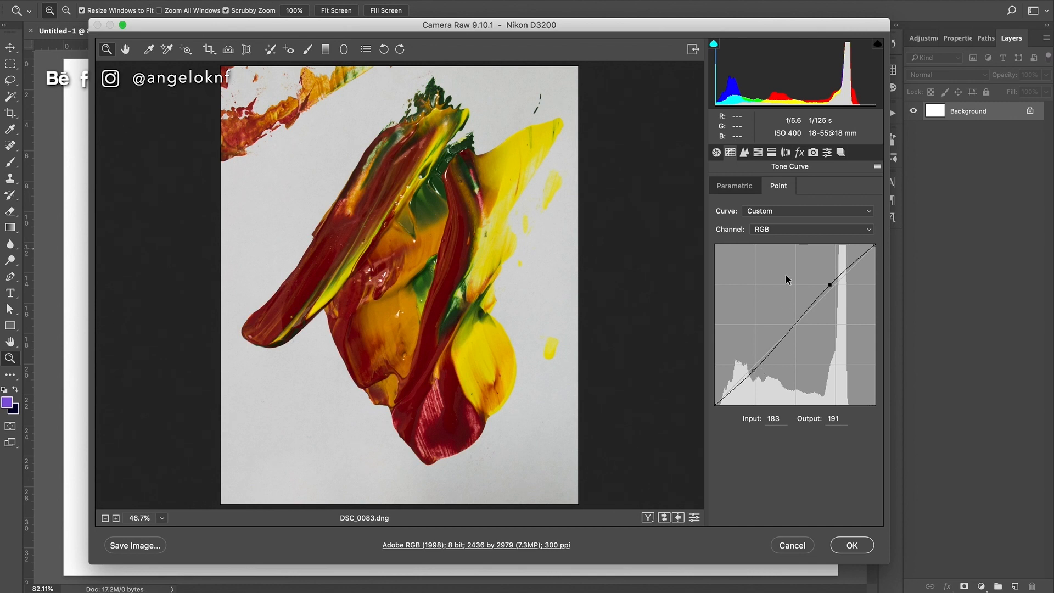
- Set exposure +0.40, contrast +12, shadows 0, whites +2, blacks -7, clarity and vibrance +13, saturation +9, and apply the raw adjustments
{"action": "left_click", "coordinate": [715, 153]}
{"action": "left_click_drag", "start_coordinate": [796, 359], "coordinate": [794, 340]}
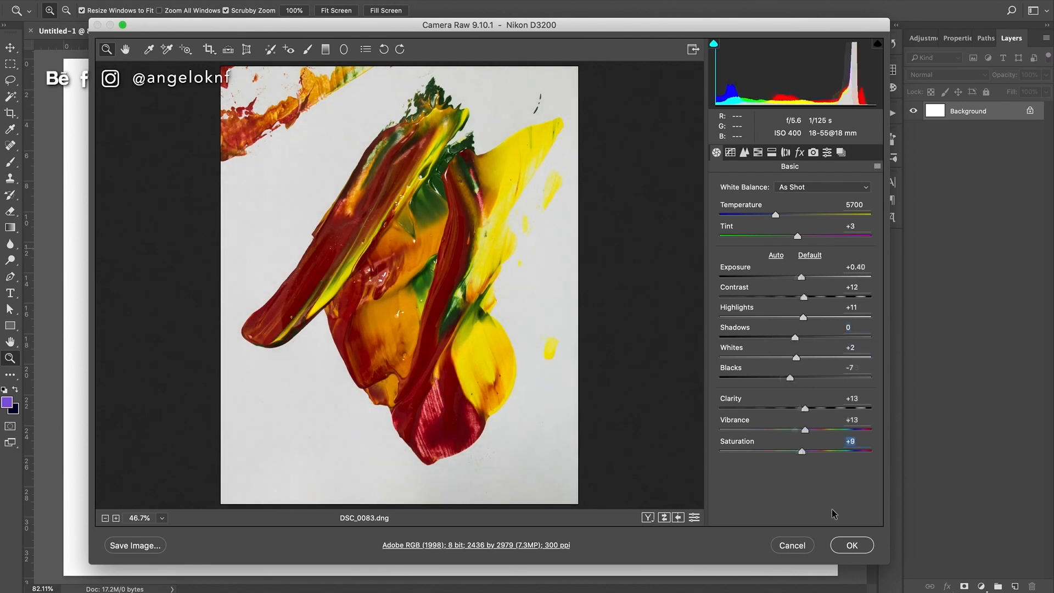
{"action": "left_click", "coordinate": [851, 544]}
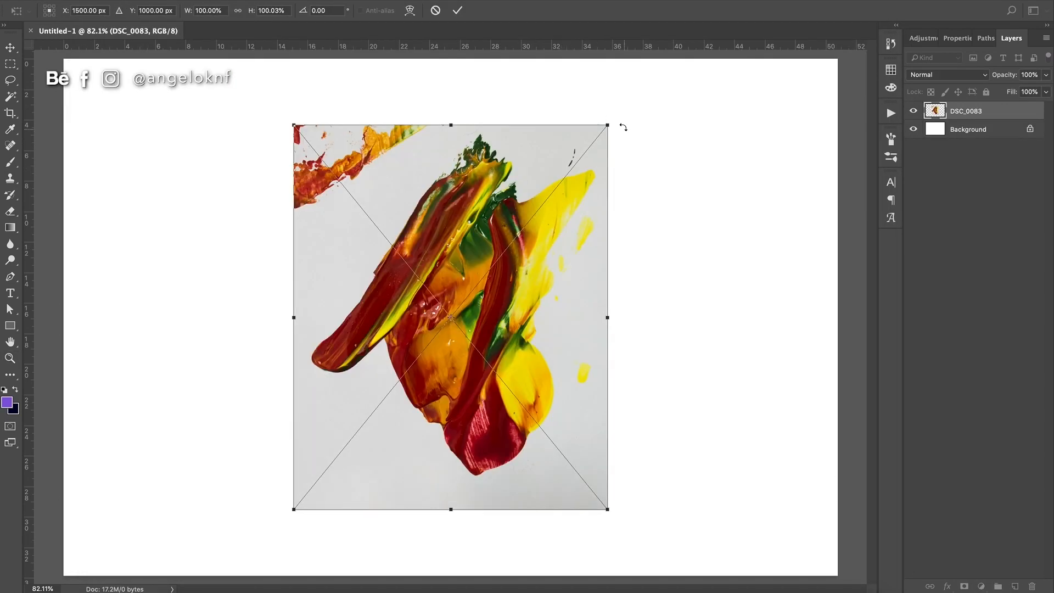
- Enlarge the placed DSC_0083 photo on the canvas and rasterize its layer
{"action": "left_click_drag", "start_coordinate": [606, 126], "coordinate": [630, 89]}
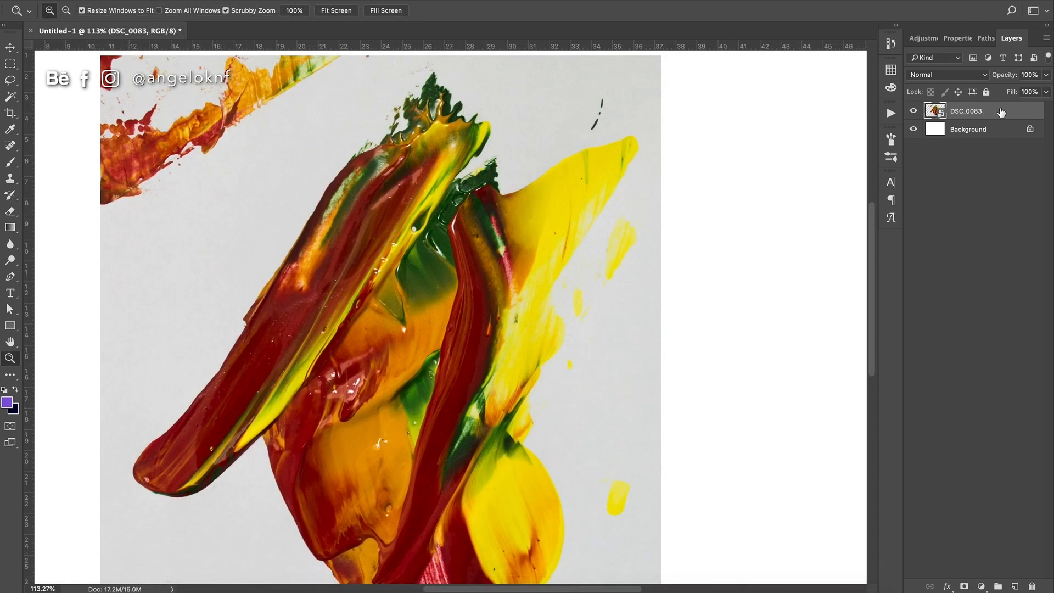
{"action": "right_click", "coordinate": [1002, 110]}
{"action": "left_click", "coordinate": [927, 269]}
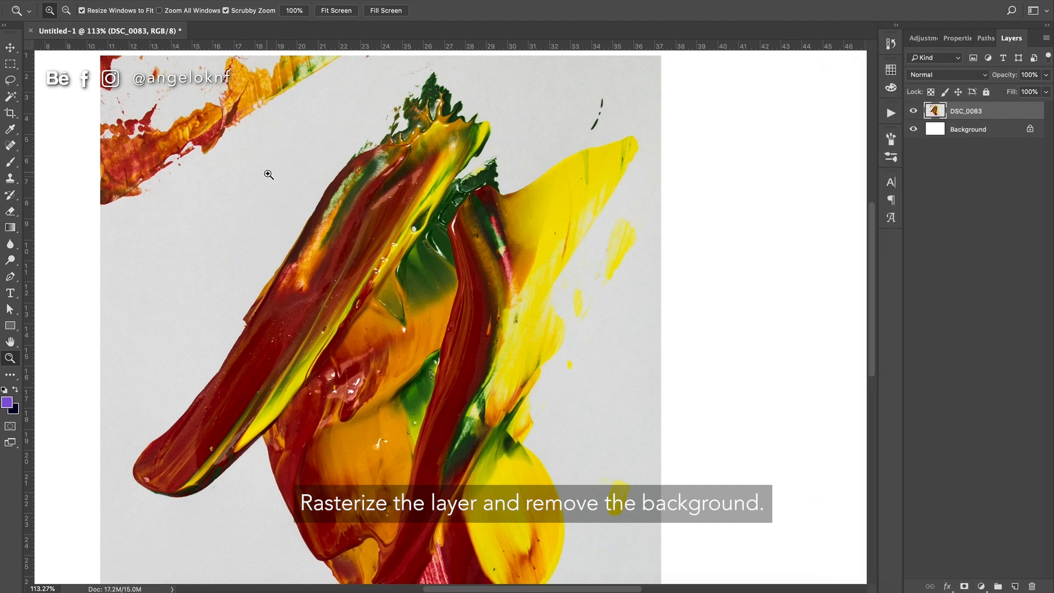
- Lasso the separate paint smear in the photo's upper-left corner and delete it
{"action": "left_click", "coordinate": [10, 80]}
{"action": "mouse_move", "coordinate": [135, 247]}
{"action": "left_mouse_down"}
{"action": "mouse_move", "coordinate": [376, 33]}
{"action": "mouse_move", "coordinate": [83, 263]}
{"action": "mouse_move", "coordinate": [176, 157]}
{"action": "left_mouse_up"}
{"action": "key", "text": "Delete"}
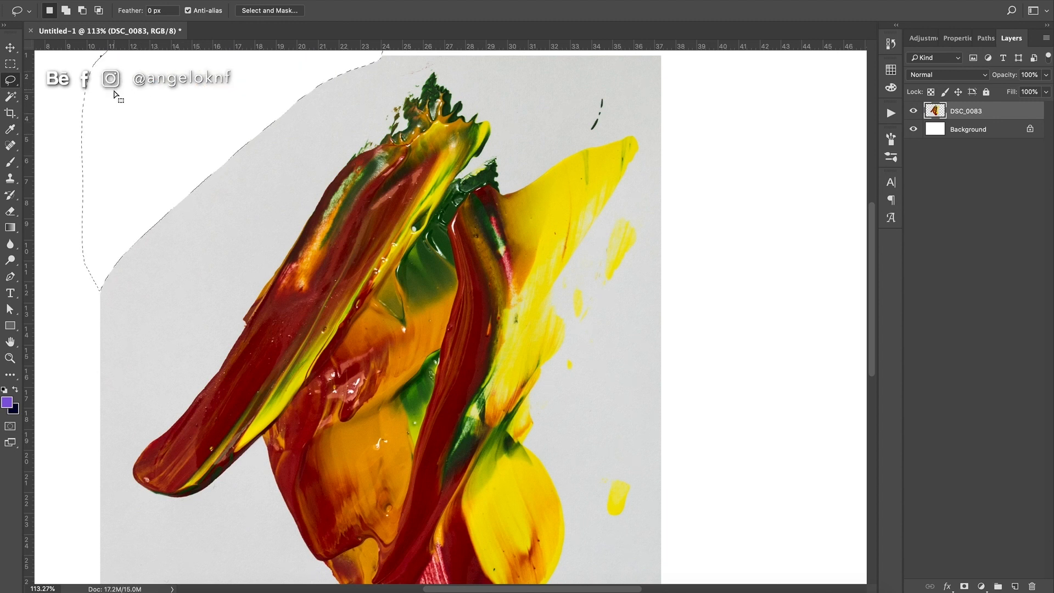
- Lasso around the main paint shape and copy it to a new layer
{"action": "mouse_move", "coordinate": [373, 129]}
{"action": "left_mouse_down"}
{"action": "mouse_move", "coordinate": [130, 454]}
{"action": "mouse_move", "coordinate": [237, 516]}
{"action": "mouse_move", "coordinate": [248, 416]}
{"action": "mouse_move", "coordinate": [525, 368]}
{"action": "mouse_move", "coordinate": [528, 306]}
{"action": "mouse_move", "coordinate": [579, 174]}
{"action": "mouse_move", "coordinate": [607, 309]}
{"action": "mouse_move", "coordinate": [360, 255]}
{"action": "left_mouse_up"}
{"action": "right_click", "coordinate": [461, 241]}
{"action": "left_click", "coordinate": [534, 324]}
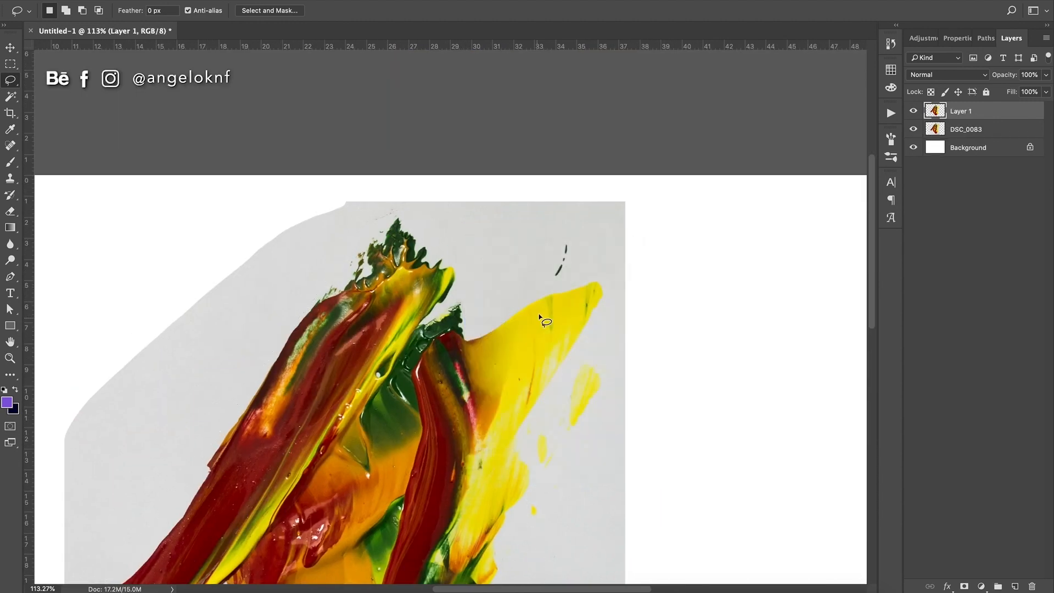
- Delete the DSC_0083 layer and remove the grey background from Layer 1 with the Magic Wand
{"action": "key", "text": "alt+bracketleft"}
{"action": "key", "text": "Delete"}
{"action": "left_click_drag", "start_coordinate": [529, 545], "coordinate": [551, 265]}
{"action": "mouse_move", "coordinate": [549, 137]}
{"action": "left_mouse_down"}
{"action": "mouse_move", "coordinate": [602, 266]}
{"action": "mouse_move", "coordinate": [698, 274]}
{"action": "left_mouse_up"}
{"action": "key", "text": "w"}
{"action": "left_click", "coordinate": [984, 113]}
{"action": "left_click", "coordinate": [551, 148]}
{"action": "key", "text": "Delete"}
- Lasso the stray paint fragments around the main shape and delete them
{"action": "key", "text": "m"}
{"action": "key", "text": "z"}
{"action": "key", "text": "l"}
{"action": "left_click_drag", "start_coordinate": [526, 239], "coordinate": [519, 240]}
{"action": "key", "text": "Delete"}
{"action": "mouse_move", "coordinate": [525, 323]}
{"action": "left_mouse_down"}
{"action": "mouse_move", "coordinate": [497, 334]}
{"action": "mouse_move", "coordinate": [477, 235]}
{"action": "left_mouse_up"}
{"action": "left_click_drag", "start_coordinate": [536, 209], "coordinate": [525, 247]}
{"action": "left_click_drag", "start_coordinate": [330, 526], "coordinate": [511, 241]}
- Trace a closed Pen tool path along an uneven section of the paint shape's edge
{"action": "key", "text": "z"}
{"action": "left_click_drag", "start_coordinate": [494, 333], "coordinate": [508, 233]}
{"action": "left_click", "coordinate": [9, 277]}
{"action": "left_click", "coordinate": [295, 535]}
{"action": "left_click", "coordinate": [355, 436]}
{"action": "mouse_move", "coordinate": [532, 142]}
{"action": "left_mouse_down"}
{"action": "mouse_move", "coordinate": [487, 245]}
{"action": "mouse_move", "coordinate": [522, 169]}
{"action": "left_mouse_up"}
{"action": "left_click", "coordinate": [490, 163]}
{"action": "left_click_drag", "start_coordinate": [382, 333], "coordinate": [430, 216]}
{"action": "left_click", "coordinate": [431, 217]}
{"action": "left_click", "coordinate": [324, 393]}
{"action": "left_click", "coordinate": [324, 475]}
- Convert the edge path to a selection, remove the enclosed area and deselect
{"action": "right_click", "coordinate": [326, 328]}
{"action": "left_click", "coordinate": [359, 383]}
{"action": "key", "text": "Return"}
{"action": "key", "text": "m"}
{"action": "key", "text": "super+d"}
- Trace a closed pen path along the base of the jagged green tip and around the top of the paint shape
{"action": "left_click_drag", "start_coordinate": [414, 247], "coordinate": [313, 359]}
{"action": "left_click_drag", "start_coordinate": [439, 220], "coordinate": [401, 263]}
{"action": "key", "text": "p"}
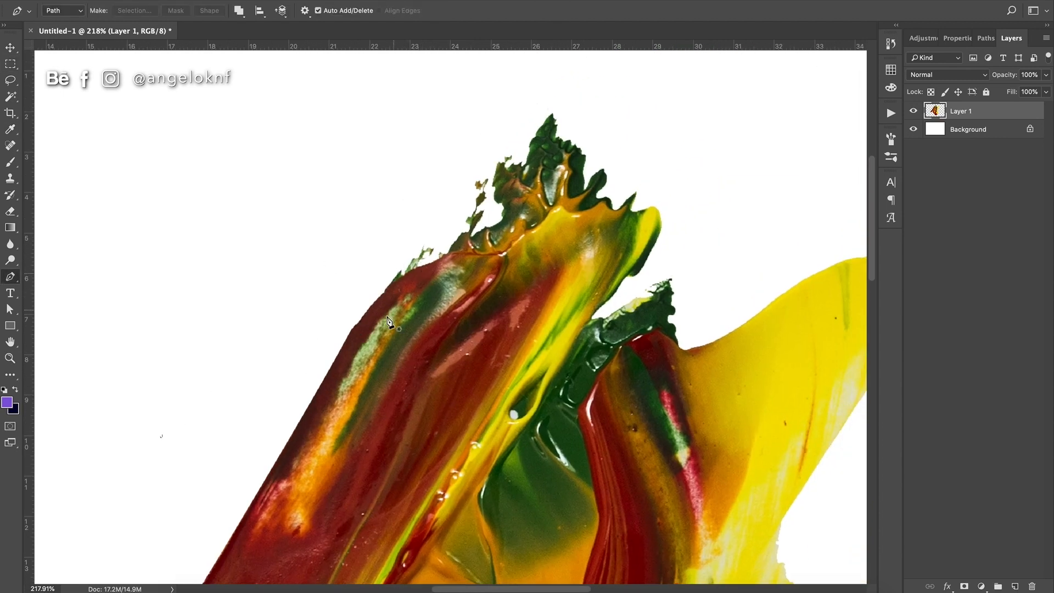
{"action": "left_click_drag", "start_coordinate": [341, 352], "coordinate": [350, 329]}
{"action": "left_click_drag", "start_coordinate": [442, 258], "coordinate": [507, 248]}
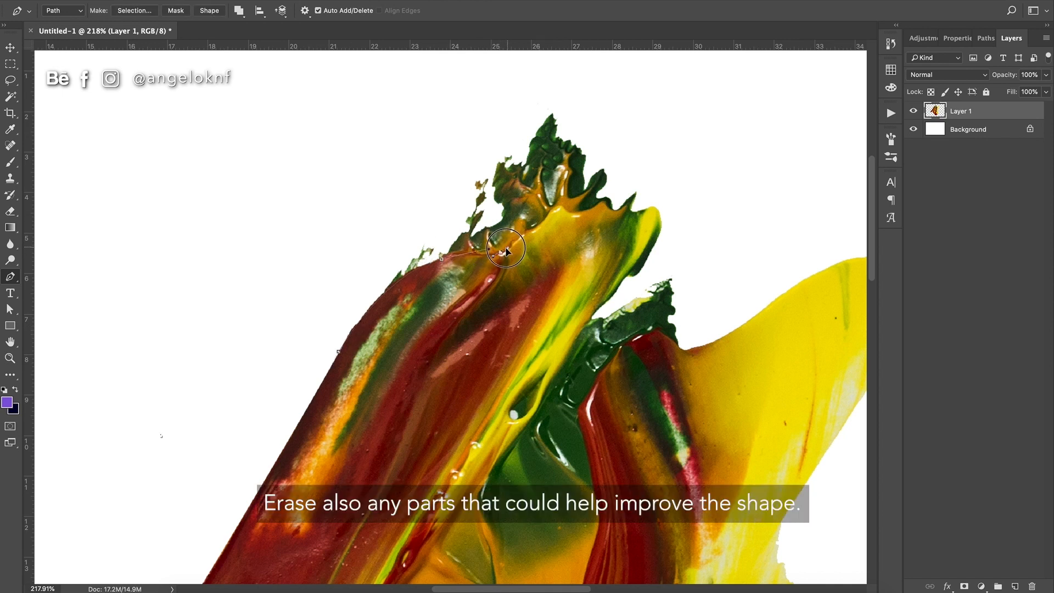
{"action": "key", "text": "ctrl+plus"}
{"action": "key", "text": "ctrl+plus"}
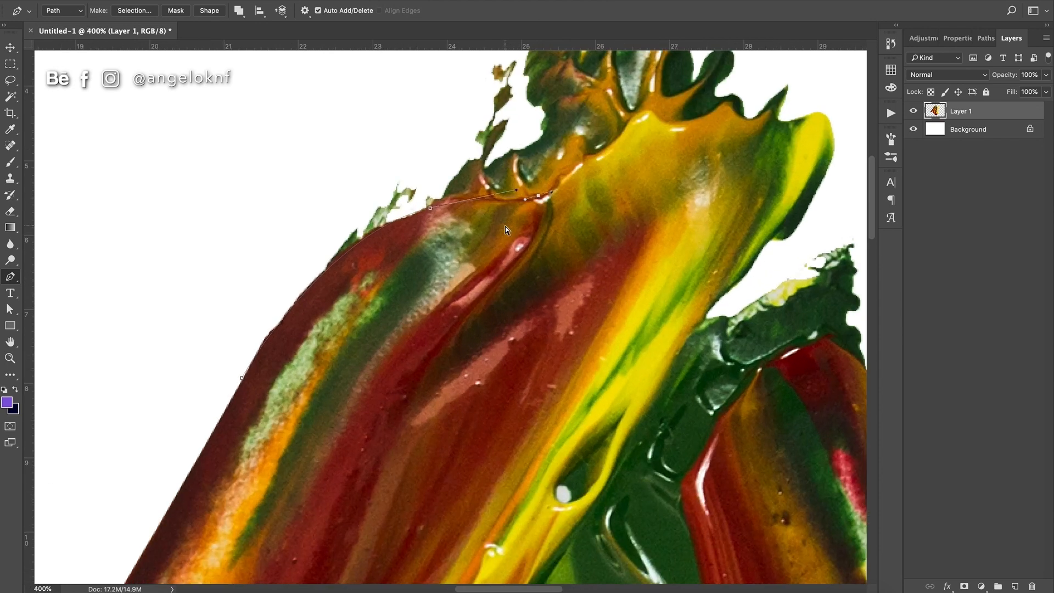
{"action": "left_click_drag", "start_coordinate": [571, 165], "coordinate": [533, 228]}
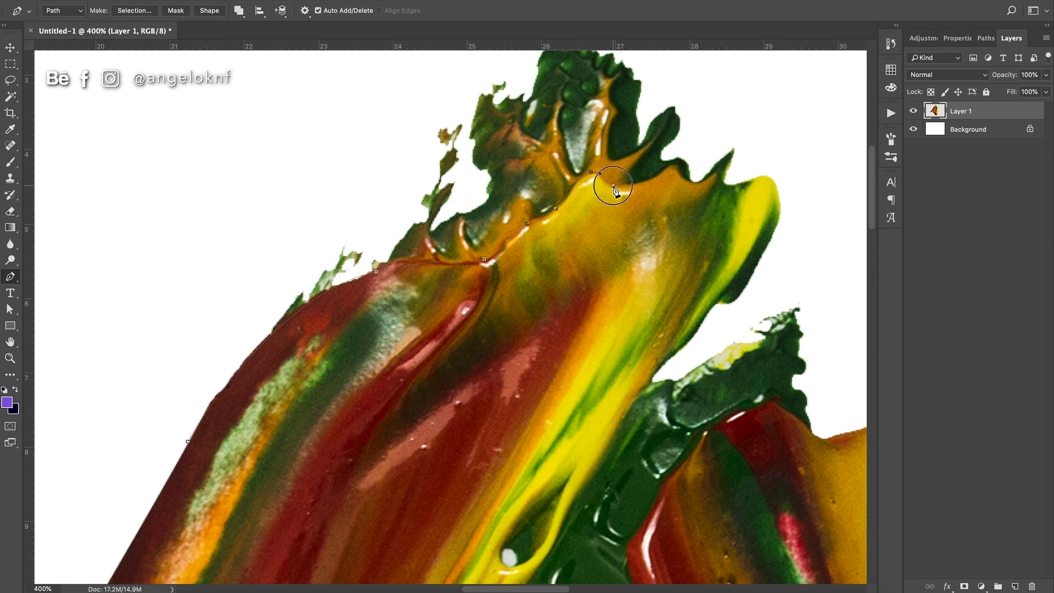
{"action": "left_click", "coordinate": [718, 172]}
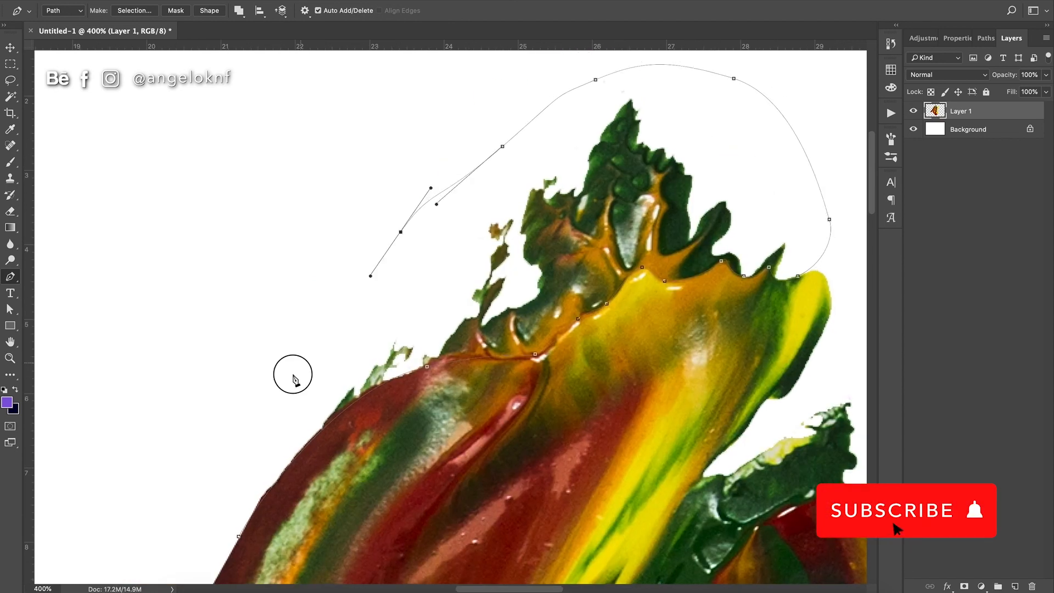
{"action": "left_click", "coordinate": [297, 366]}
{"action": "left_click", "coordinate": [238, 536]}
- Convert the path around the jagged green tip to a selection and erase the enclosed paint
{"action": "right_click", "coordinate": [266, 396]}
{"action": "left_click", "coordinate": [309, 450]}
{"action": "key", "text": "Return"}
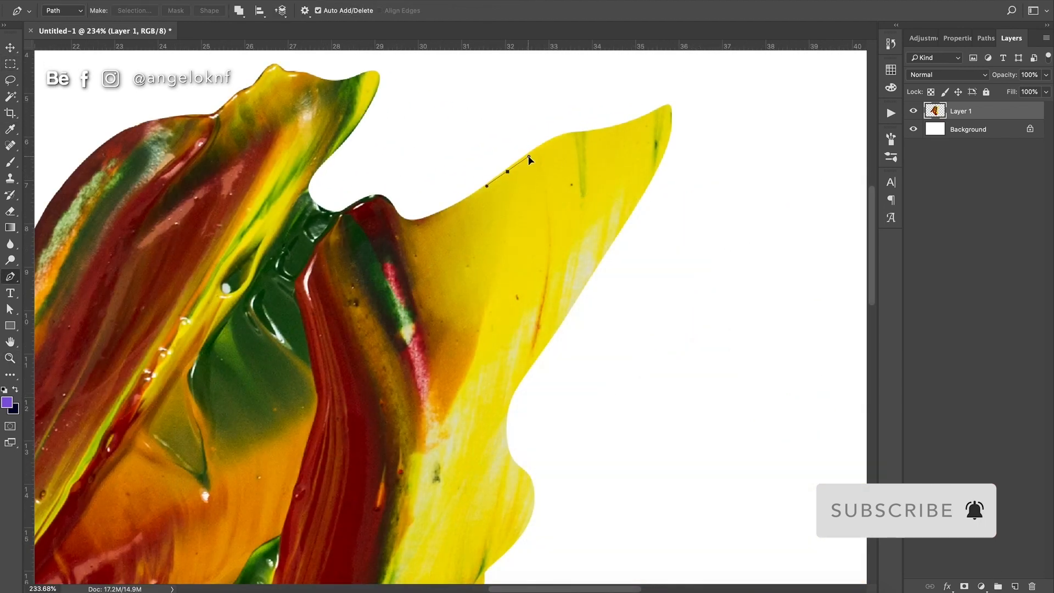
- Trace a closed pen path that cuts off the pointed yellow tip with a rounded edge
{"action": "left_click_drag", "start_coordinate": [528, 159], "coordinate": [530, 158]}
{"action": "left_click_drag", "start_coordinate": [599, 207], "coordinate": [581, 336]}
{"action": "left_click_drag", "start_coordinate": [511, 397], "coordinate": [497, 435]}
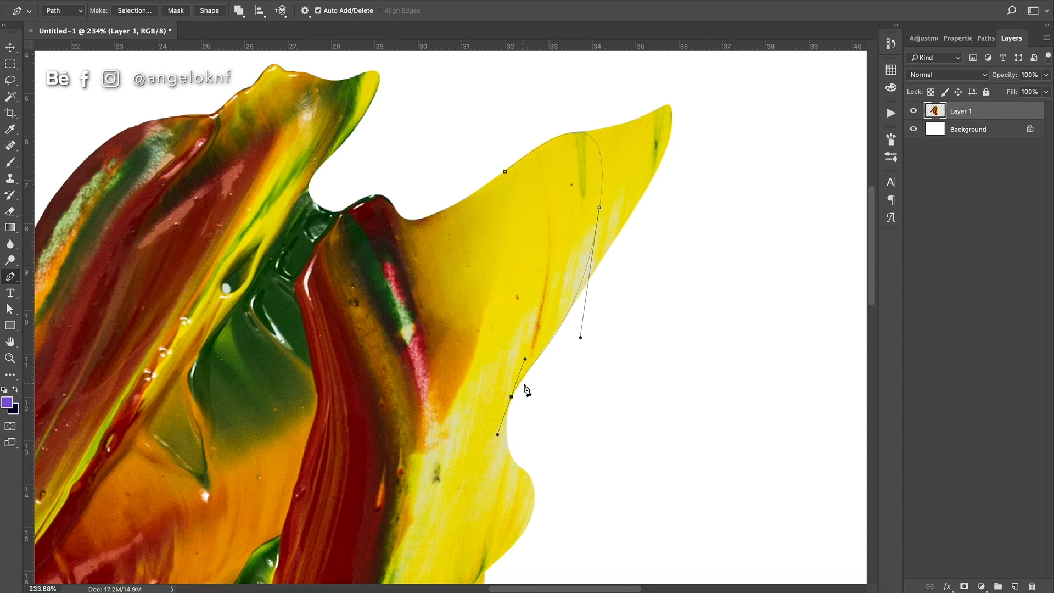
{"action": "left_click", "coordinate": [570, 415]}
{"action": "left_click_drag", "start_coordinate": [675, 258], "coordinate": [697, 181]}
{"action": "left_click_drag", "start_coordinate": [683, 82], "coordinate": [632, 106]}
{"action": "left_click", "coordinate": [531, 127]}
{"action": "left_click", "coordinate": [504, 171]}
- Convert the path around the yellow tip to a selection, delete the enclosed paint and deselect
{"action": "right_click", "coordinate": [475, 149]}
{"action": "left_click", "coordinate": [512, 202]}
{"action": "key", "text": "Return"}
{"action": "key", "text": "Delete"}
{"action": "key", "text": "ctrl+d"}
- Remove the dark specks from the lower yellow blob with the Spot Healing Brush at size 15
{"action": "key", "text": "z"}
{"action": "key", "text": "ctrl+0"}
{"action": "left_click_drag", "start_coordinate": [439, 428], "coordinate": [444, 407]}
{"action": "left_click_drag", "start_coordinate": [722, 347], "coordinate": [637, 387]}
{"action": "left_click_drag", "start_coordinate": [637, 387], "coordinate": [567, 263]}
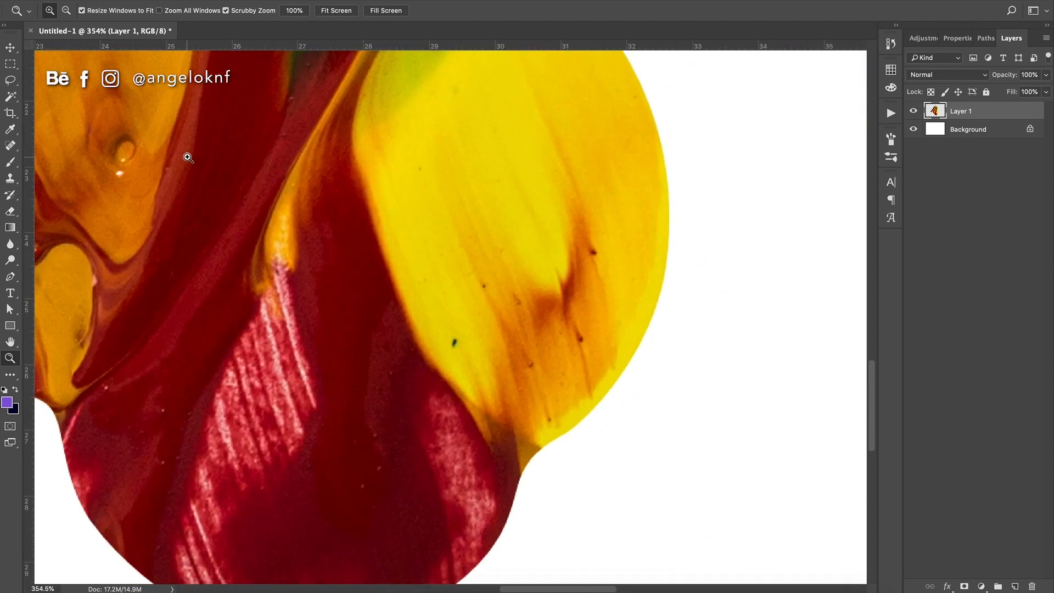
{"action": "left_click", "coordinate": [11, 147]}
{"action": "key", "text": "bracketleft"}
{"action": "key", "text": "bracketleft"}
{"action": "key", "text": "bracketleft"}
{"action": "key", "text": "bracketleft"}
{"action": "key", "text": "bracketleft"}
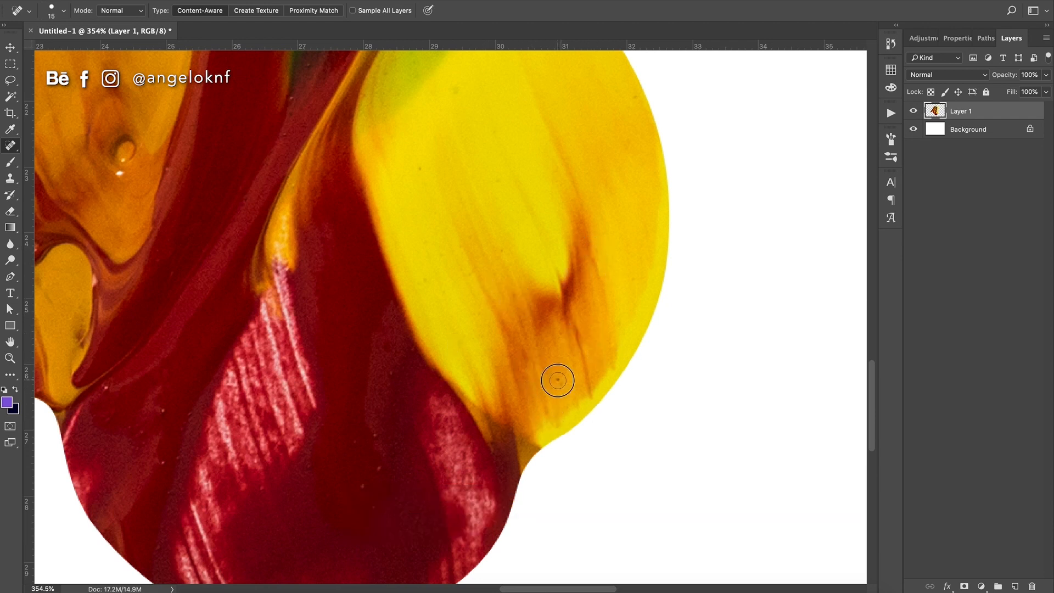
- Remove the remaining specks from the central orange paint and the long red strokes with the Spot Healing Brush
{"action": "left_click_drag", "start_coordinate": [485, 147], "coordinate": [548, 270]}
{"action": "left_click_drag", "start_coordinate": [356, 146], "coordinate": [535, 373]}
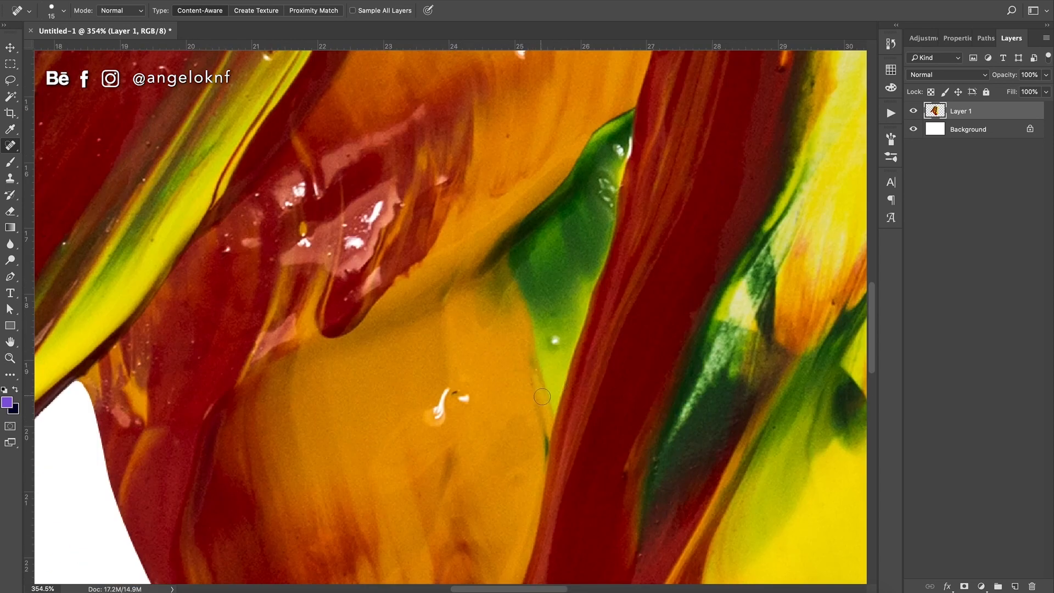
{"action": "left_click_drag", "start_coordinate": [456, 388], "coordinate": [455, 398]}
{"action": "left_click_drag", "start_coordinate": [475, 154], "coordinate": [451, 335]}
{"action": "left_click_drag", "start_coordinate": [545, 176], "coordinate": [473, 316]}
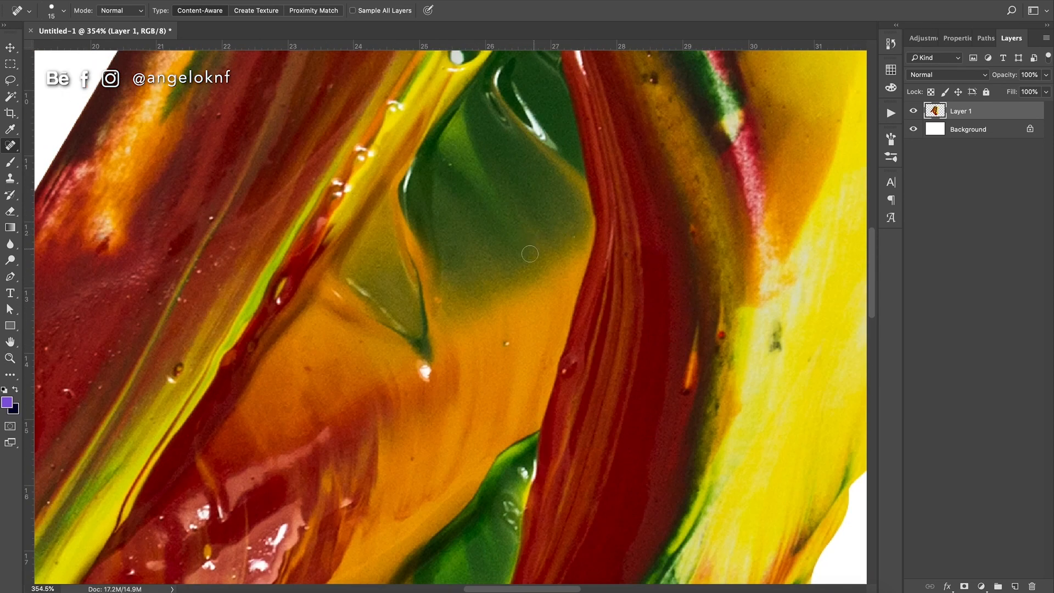
{"action": "scroll", "coordinate": [329, 389], "scroll_direction": "down", "scroll_amount": 3}
{"action": "scroll", "coordinate": [329, 389], "scroll_direction": "left", "scroll_amount": 7}
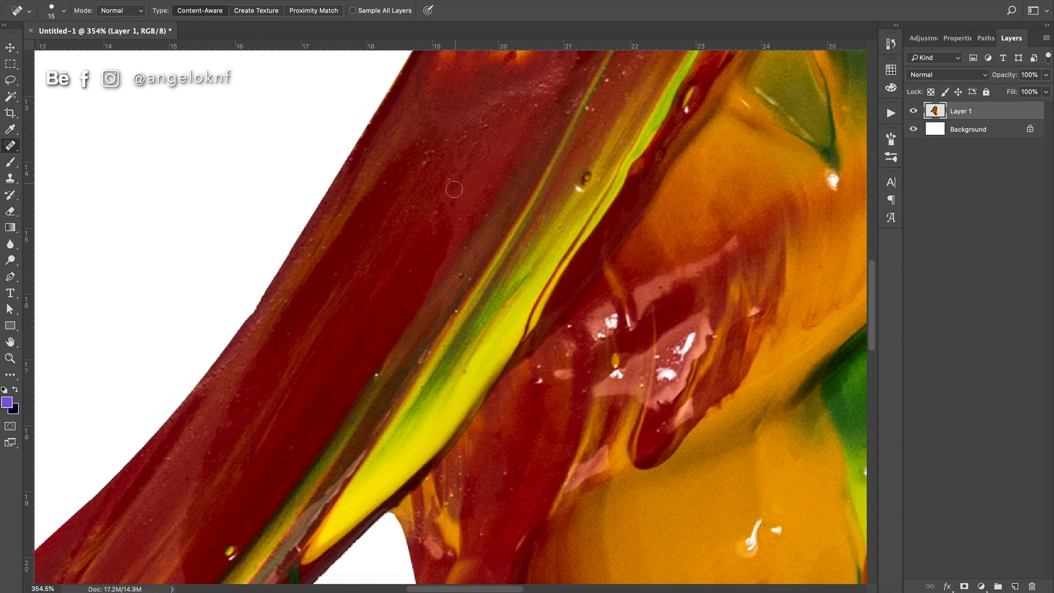
{"action": "scroll", "coordinate": [407, 278], "scroll_direction": "up", "scroll_amount": 2}
{"action": "scroll", "coordinate": [406, 277], "scroll_direction": "right", "scroll_amount": 1}
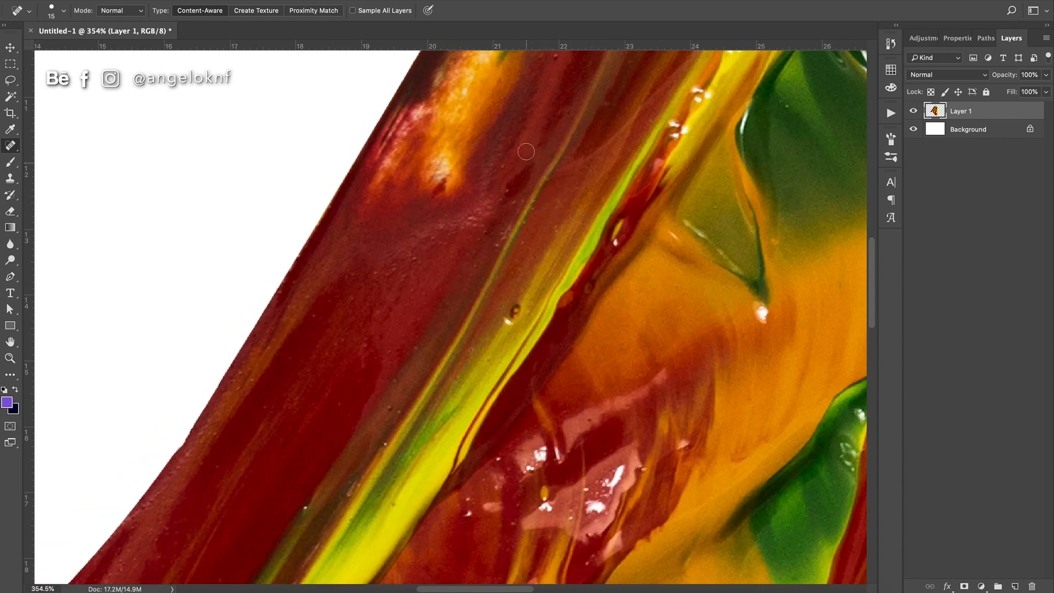
- Heal the specks and dark dots in the upper strokes and the yellow paint with the size 15 Spot Healing Brush
{"action": "scroll", "coordinate": [525, 152], "scroll_direction": "up", "scroll_amount": 6}
{"action": "scroll", "coordinate": [393, 378], "scroll_direction": "right", "scroll_amount": 4}
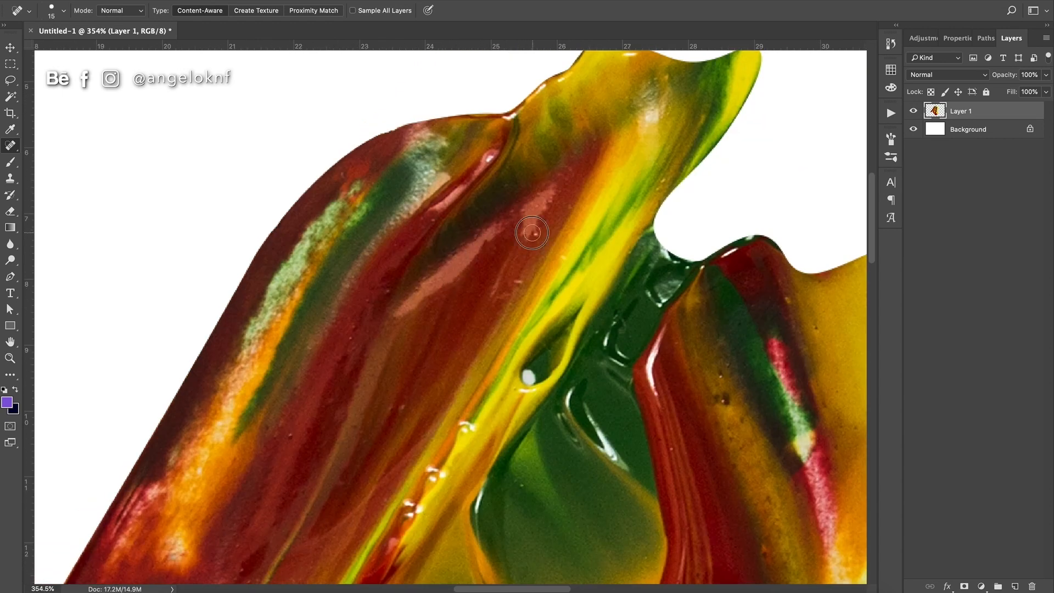
{"action": "scroll", "coordinate": [461, 266], "scroll_direction": "right", "scroll_amount": 2}
{"action": "scroll", "coordinate": [461, 266], "scroll_direction": "up", "scroll_amount": 1}
{"action": "scroll", "coordinate": [553, 273], "scroll_direction": "down", "scroll_amount": 2}
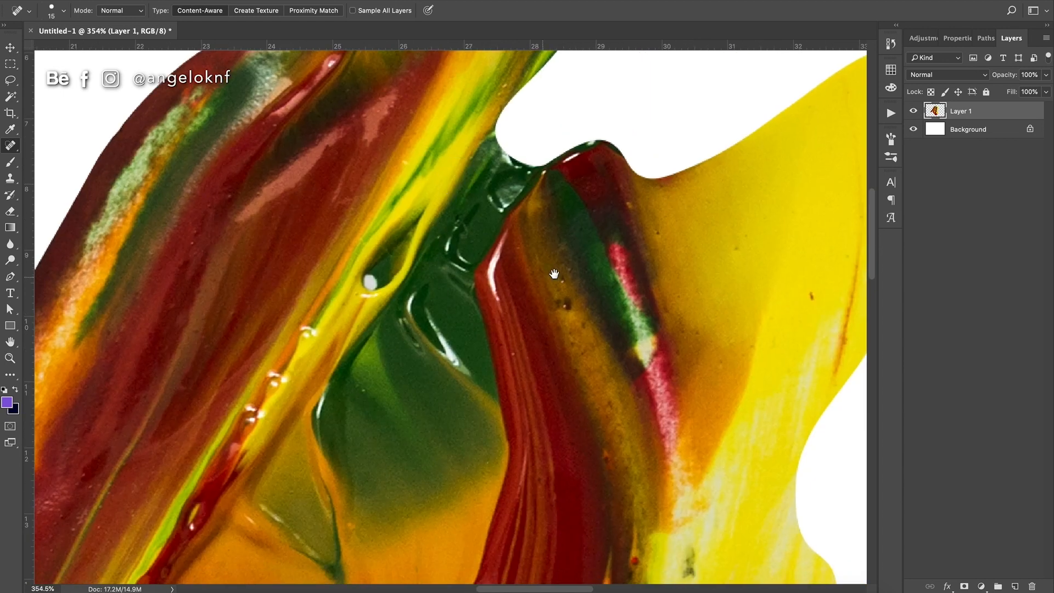
{"action": "scroll", "coordinate": [680, 264], "scroll_direction": "right", "scroll_amount": 2}
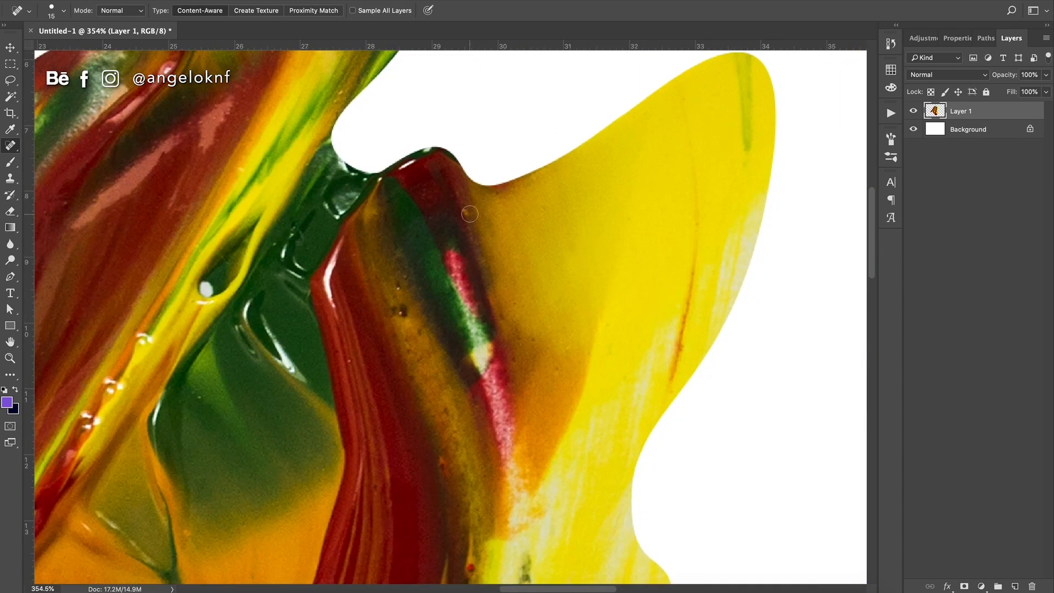
{"action": "scroll", "coordinate": [414, 357], "scroll_direction": "down", "scroll_amount": 3}
{"action": "scroll", "coordinate": [413, 357], "scroll_direction": "right", "scroll_amount": 1}
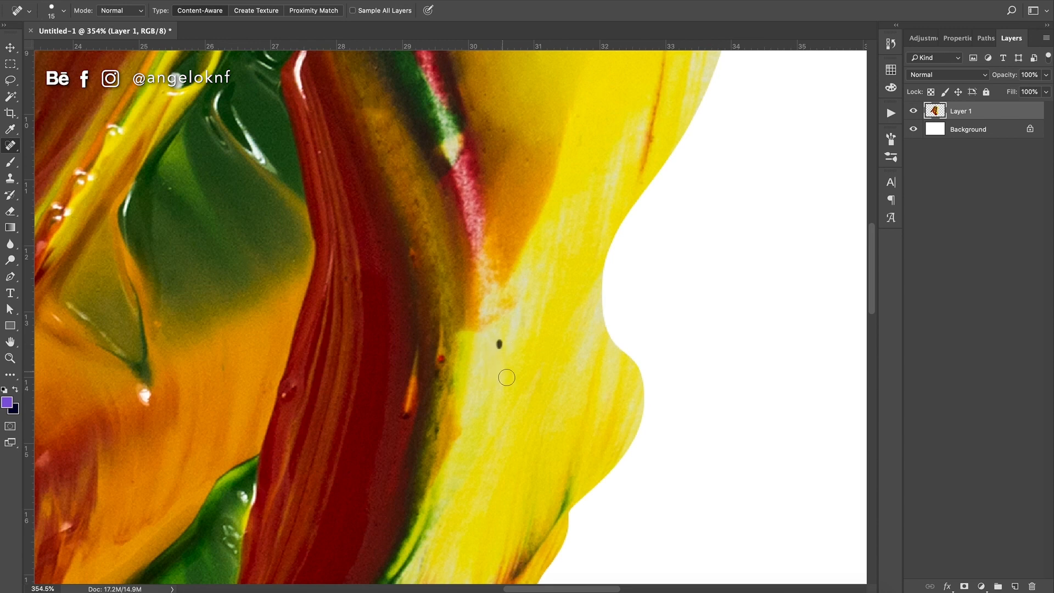
{"action": "scroll", "coordinate": [506, 377], "scroll_direction": "down", "scroll_amount": 4}
{"action": "scroll", "coordinate": [506, 377], "scroll_direction": "left", "scroll_amount": 2}
{"action": "scroll", "coordinate": [391, 170], "scroll_direction": "down", "scroll_amount": 3}
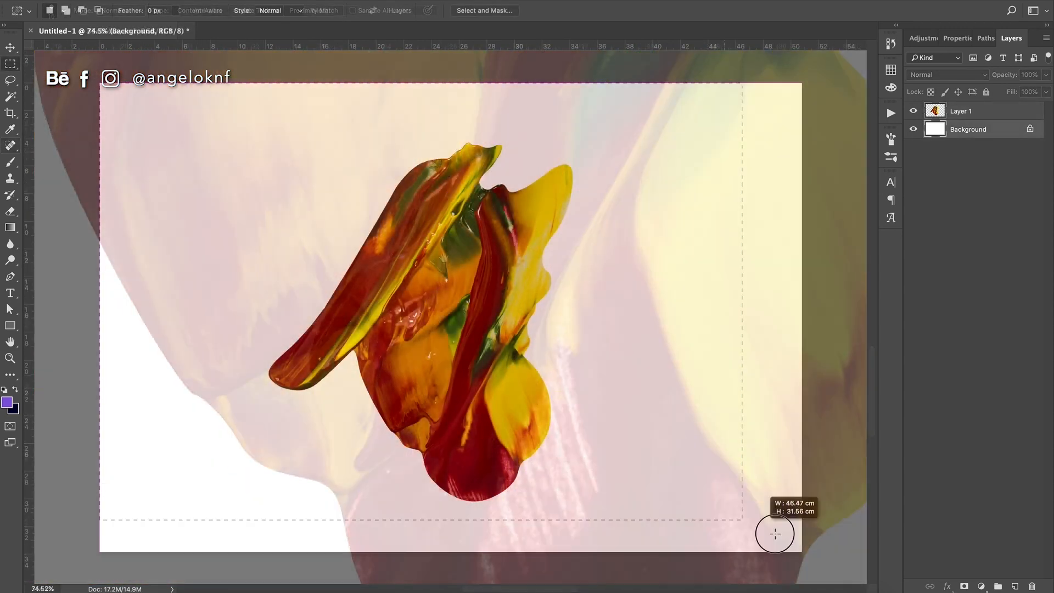
- Fill the Background layer with a custom mid-grey colour, deselect and unlock the layer
{"action": "right_click", "coordinate": [662, 306]}
{"action": "left_click", "coordinate": [681, 453]}
{"action": "left_click", "coordinate": [674, 91]}
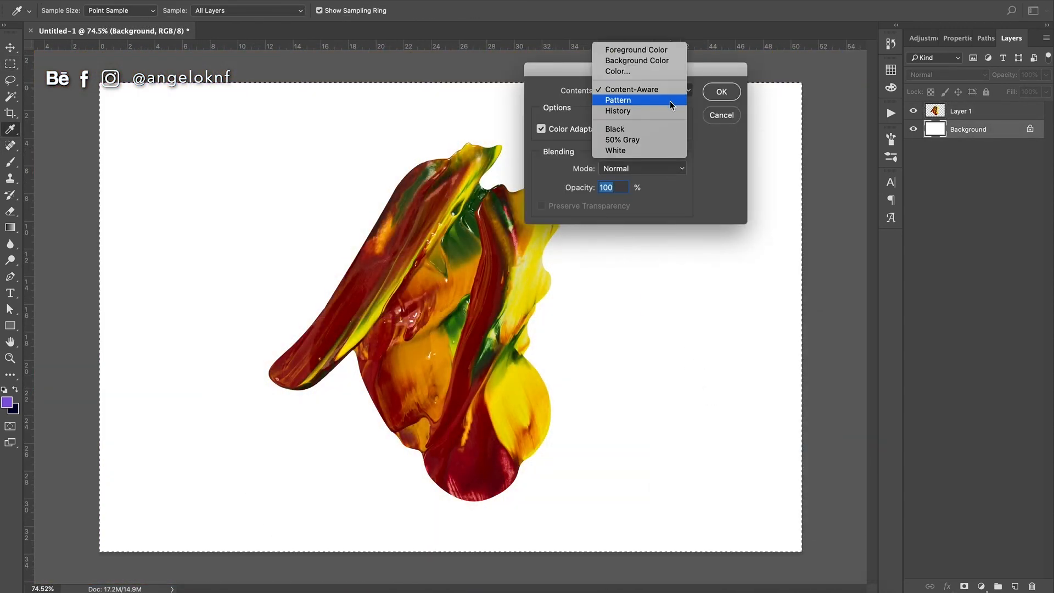
{"action": "left_click", "coordinate": [641, 72]}
{"action": "left_click_drag", "start_coordinate": [666, 365], "coordinate": [650, 396]}
{"action": "left_click", "coordinate": [935, 323]}
{"action": "left_click", "coordinate": [721, 92]}
{"action": "key", "text": "super+d"}
{"action": "left_click", "coordinate": [1029, 129]}
- Add a new layer above the grey background and set a light grey foreground for the Gradient tool
{"action": "left_click", "coordinate": [1015, 586]}
{"action": "left_click", "coordinate": [13, 229]}
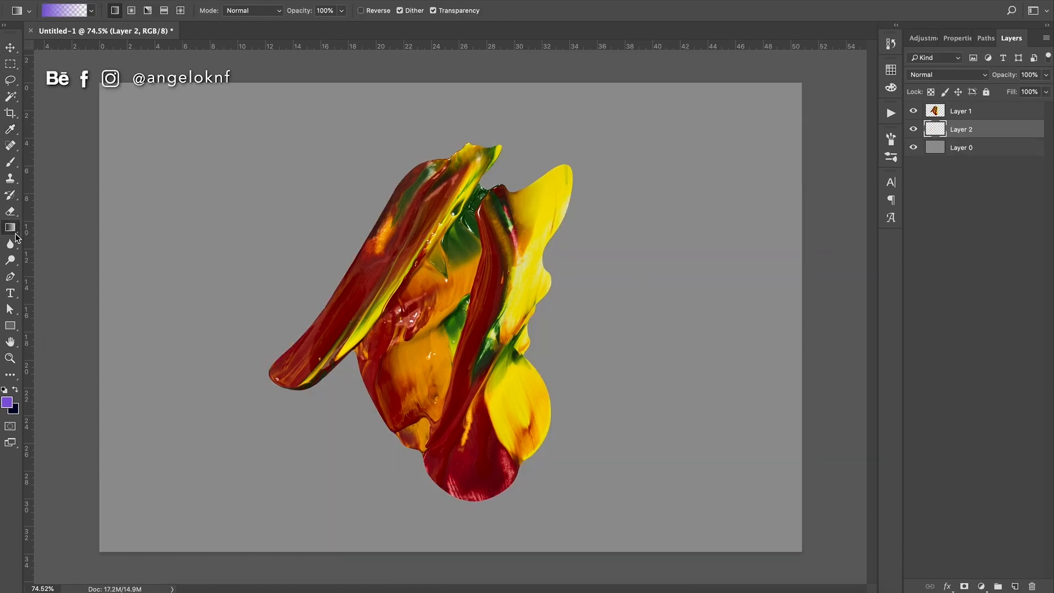
{"action": "left_click", "coordinate": [9, 402]}
{"action": "left_click_drag", "start_coordinate": [651, 371], "coordinate": [649, 372]}
{"action": "left_click", "coordinate": [927, 324]}
- Try light grey gradients across the new layer from different sides of the canvas, undoing each one
{"action": "left_click_drag", "start_coordinate": [199, 155], "coordinate": [501, 307]}
{"action": "key", "text": "super+z"}
{"action": "left_click_drag", "start_coordinate": [731, 211], "coordinate": [449, 271]}
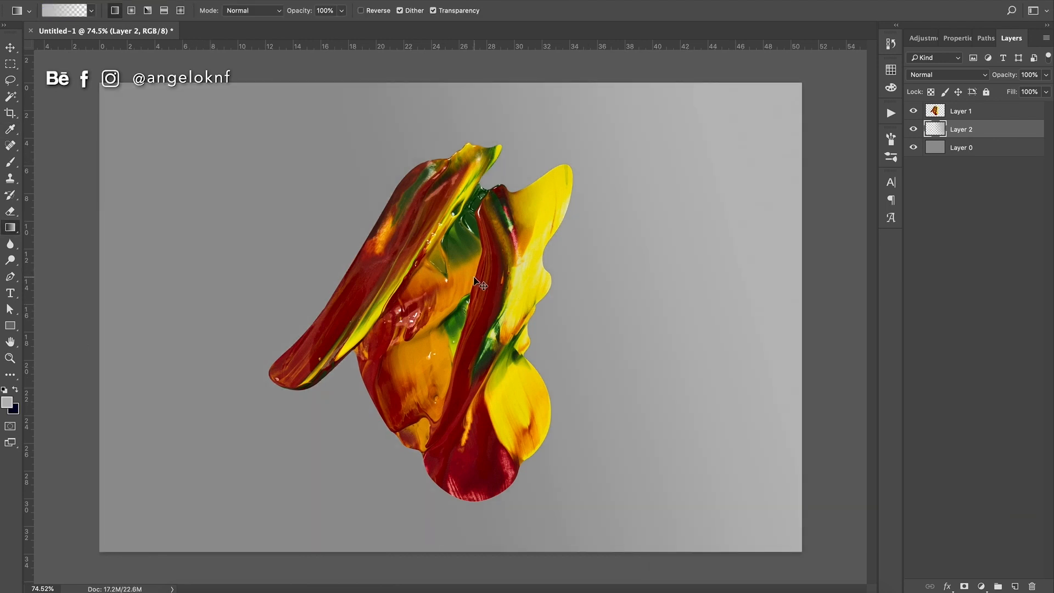
{"action": "key", "text": "ctrl+z"}
{"action": "left_click_drag", "start_coordinate": [125, 362], "coordinate": [366, 249]}
{"action": "key", "text": "super+z"}
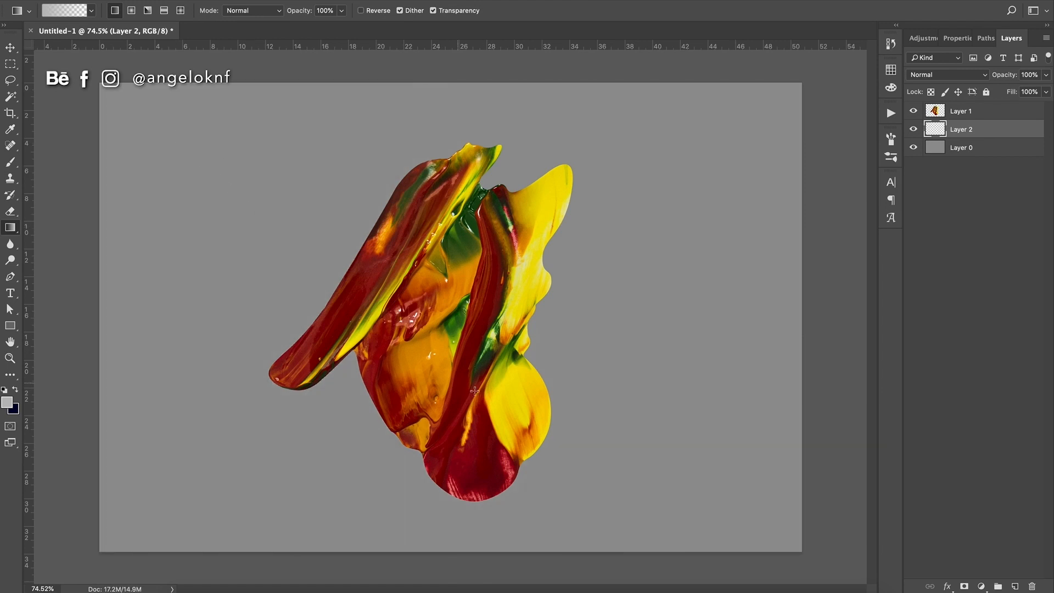
- Build up light on Layer 2 with light grey and near-white linear gradients running diagonally from the canvas's upper-left corner
{"action": "left_click_drag", "start_coordinate": [165, 137], "coordinate": [475, 360]}
{"action": "left_click_drag", "start_coordinate": [174, 100], "coordinate": [436, 348]}
{"action": "left_click", "coordinate": [8, 402]}
{"action": "left_click", "coordinate": [649, 349]}
{"action": "left_click", "coordinate": [905, 323]}
{"action": "left_click_drag", "start_coordinate": [396, 220], "coordinate": [329, 220]}
{"action": "left_click_drag", "start_coordinate": [173, 87], "coordinate": [299, 215]}
- Set the foreground to dark grey #5a5a5a and draw a gradient from the canvas's lower-right corner towards the centre
{"action": "left_click", "coordinate": [8, 402]}
{"action": "left_click", "coordinate": [693, 411]}
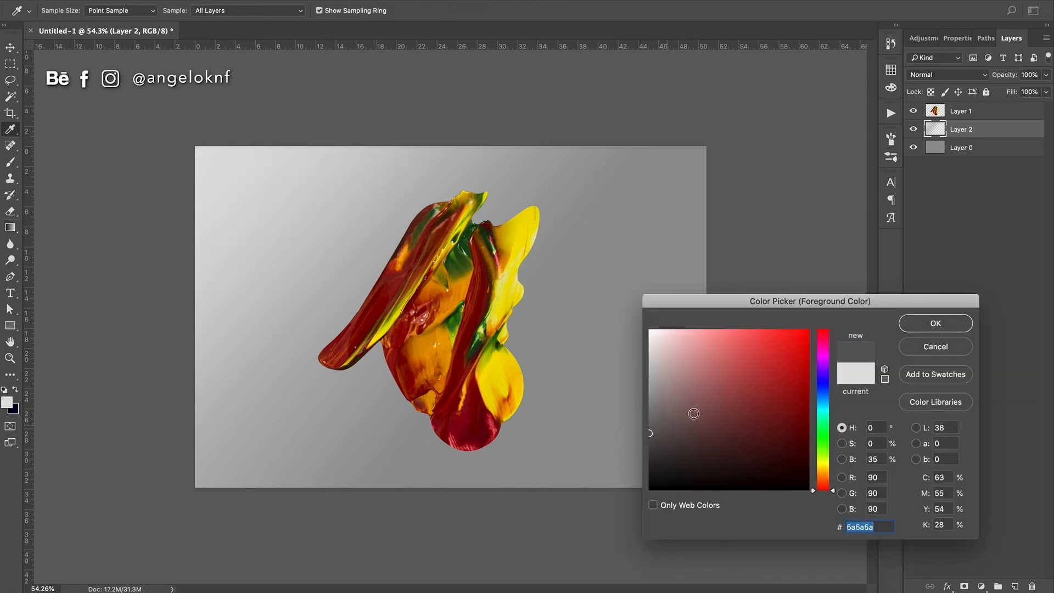
{"action": "left_click", "coordinate": [935, 323]}
{"action": "left_click_drag", "start_coordinate": [744, 543], "coordinate": [548, 282]}
- Open the layer style settings of Layer 1 and enable Bevel & Emboss with Contour
{"action": "key", "text": "z"}
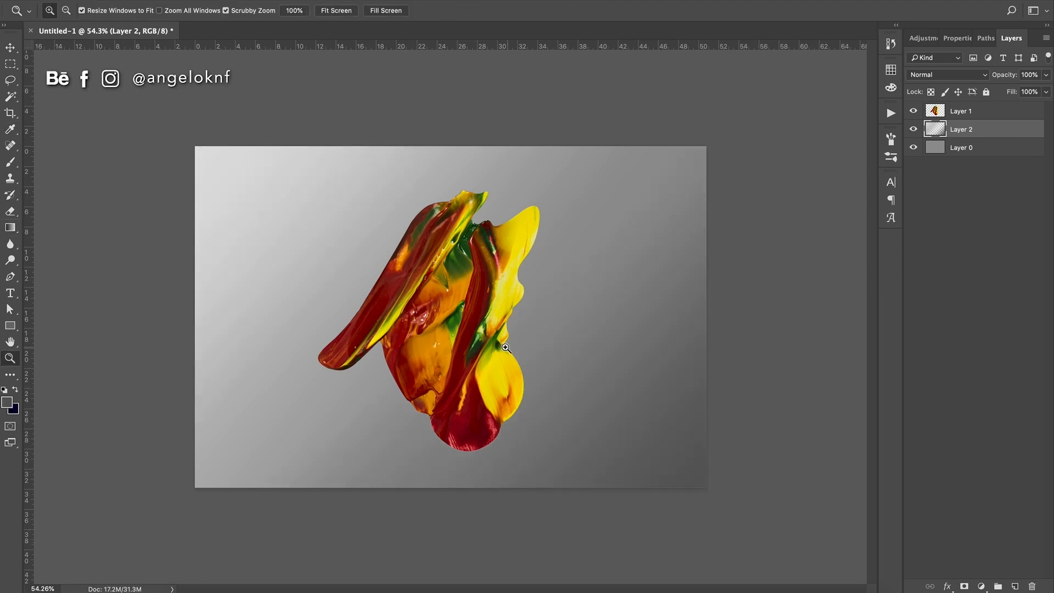
{"action": "left_click", "coordinate": [540, 361]}
{"action": "left_click_drag", "start_coordinate": [497, 331], "coordinate": [516, 331]}
{"action": "left_click", "coordinate": [1004, 116]}
{"action": "right_click", "coordinate": [988, 112]}
{"action": "left_click", "coordinate": [945, 89]}
{"action": "left_click_drag", "start_coordinate": [627, 199], "coordinate": [654, 183]}
{"action": "left_click", "coordinate": [651, 232]}
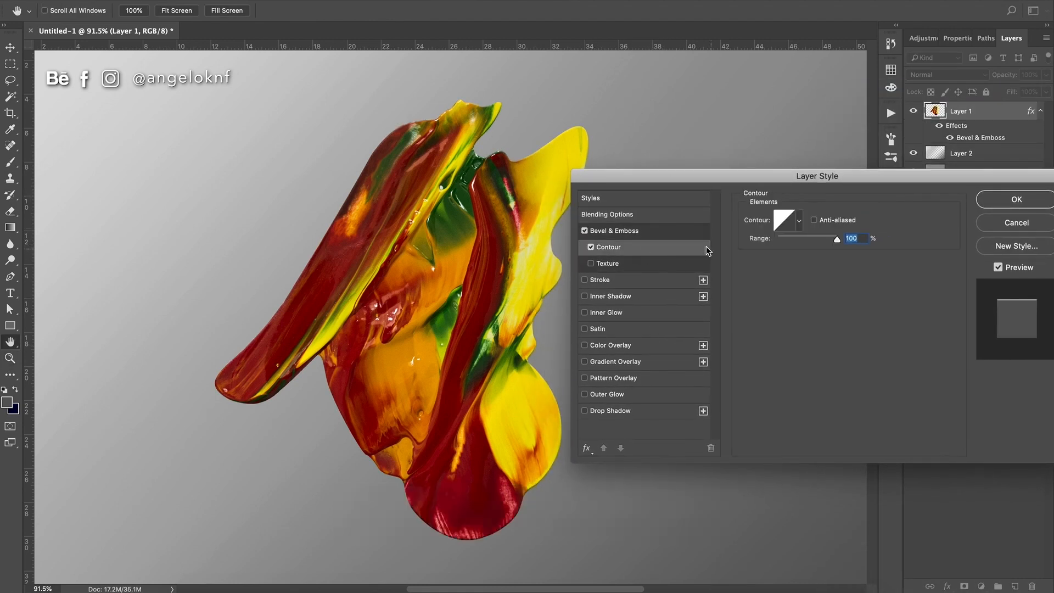
- Set the bevel's depth to 115%, size to 21 px, highlight opacity to 36% and shadow opacity to 43%, and apply it
{"action": "left_click_drag", "start_coordinate": [802, 272], "coordinate": [805, 245]}
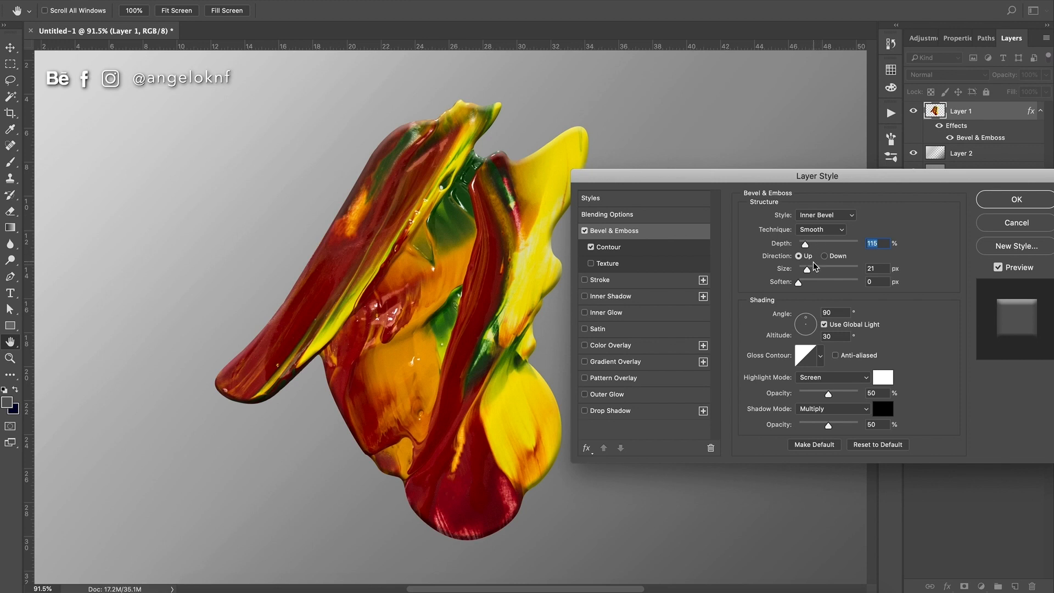
{"action": "mouse_move", "coordinate": [828, 394]}
{"action": "left_mouse_down"}
{"action": "mouse_move", "coordinate": [837, 426]}
{"action": "mouse_move", "coordinate": [824, 426]}
{"action": "left_mouse_up"}
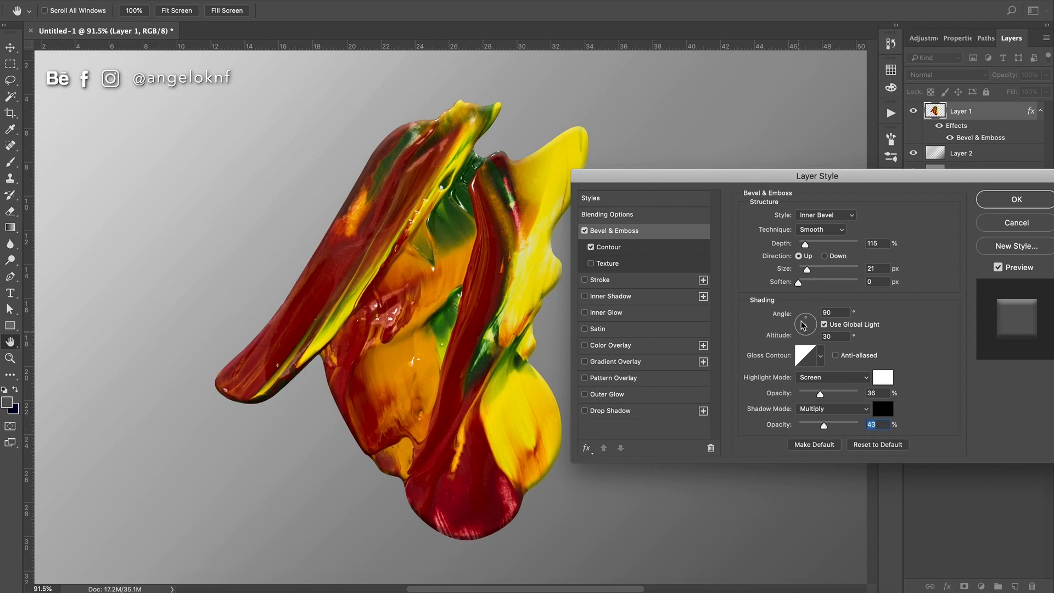
{"action": "left_click", "coordinate": [1005, 201]}
- Add a Curves adjustment layer, raising a highlight point and placing a shadow point at input 75, output 78
{"action": "left_click", "coordinate": [922, 38]}
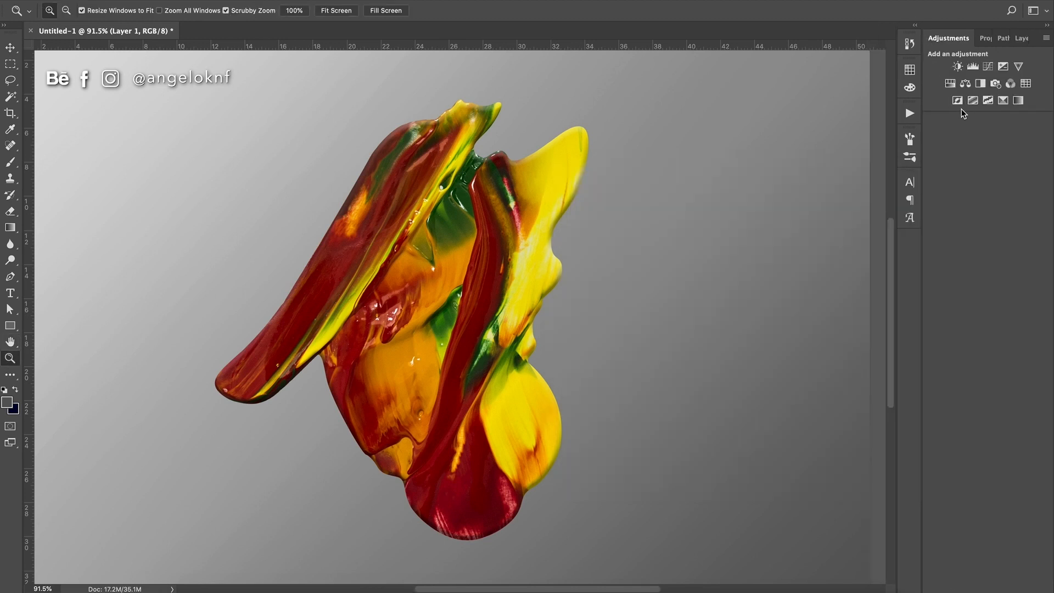
{"action": "left_click", "coordinate": [987, 66]}
{"action": "left_click_drag", "start_coordinate": [1009, 131], "coordinate": [1008, 127]}
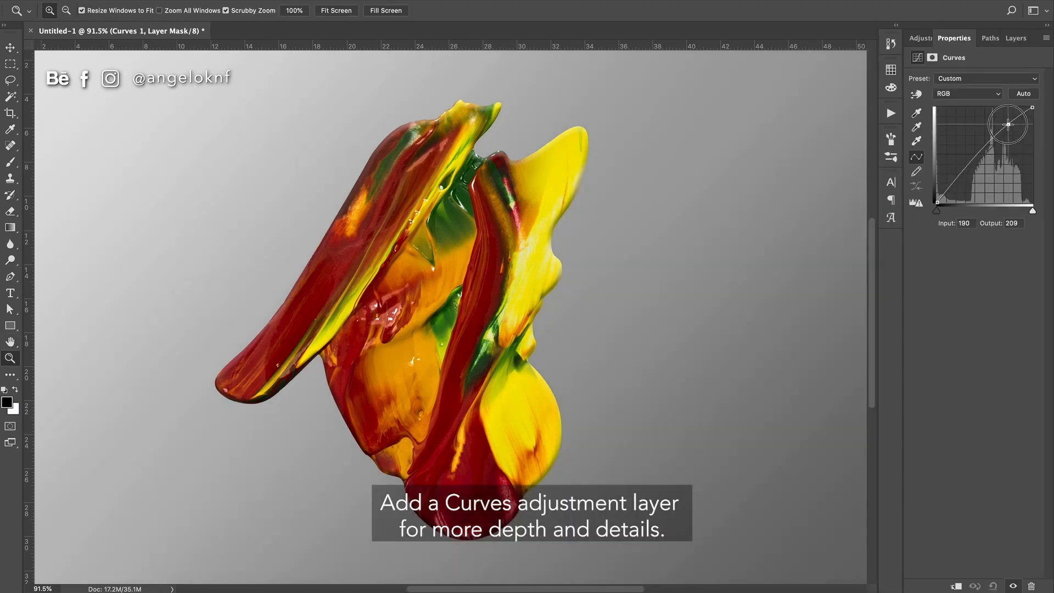
{"action": "left_click_drag", "start_coordinate": [966, 174], "coordinate": [966, 176]}
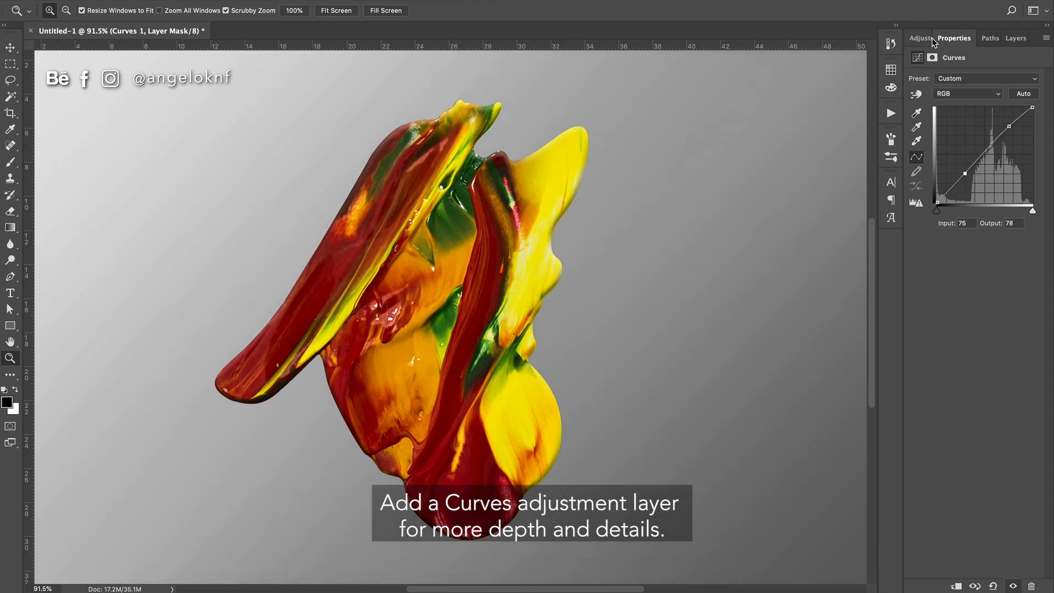
- Clip the Curves adjustment to Layer 1 and compare the paint with and without it
{"action": "left_click", "coordinate": [1011, 38]}
{"action": "right_click", "coordinate": [1018, 113]}
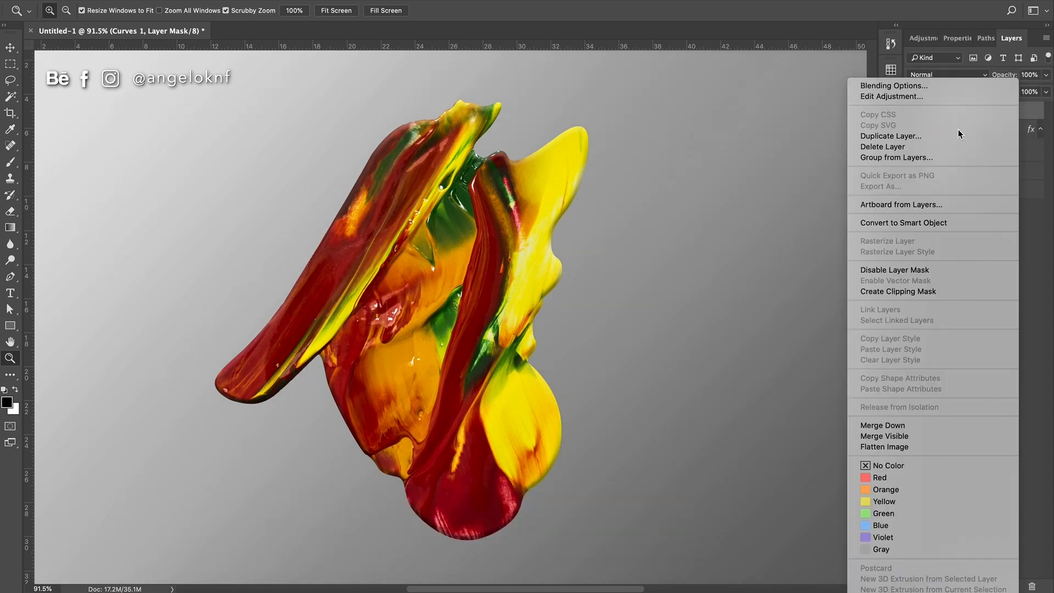
{"action": "left_click", "coordinate": [939, 292]}
{"action": "left_click", "coordinate": [912, 111]}
{"action": "left_click", "coordinate": [912, 111]}
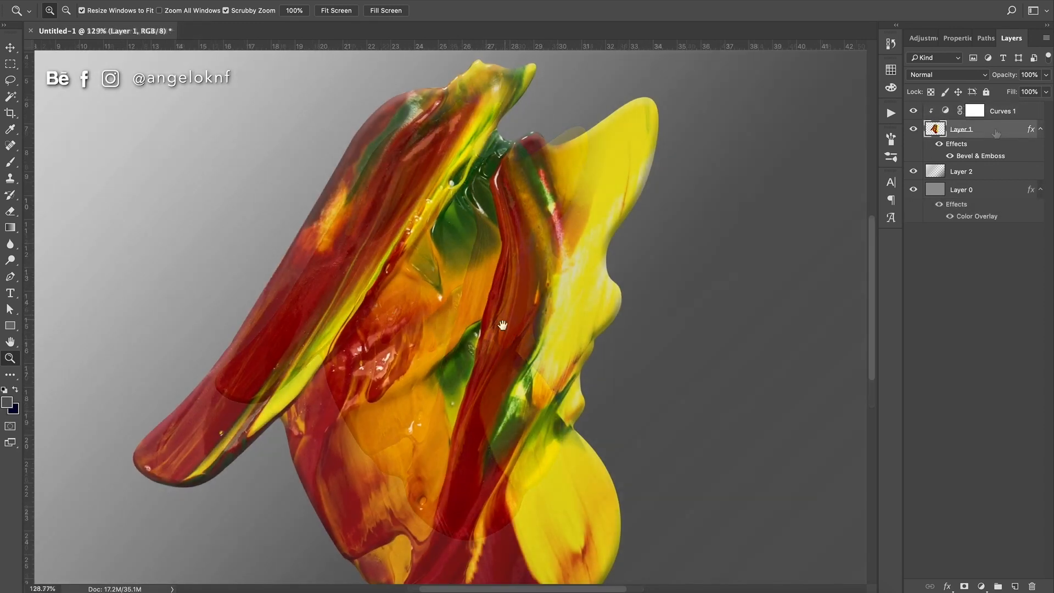
- Trace a pen path around the central orange area, following the inner edge of the middle red stroke
{"action": "left_click_drag", "start_coordinate": [502, 325], "coordinate": [522, 214]}
{"action": "left_click_drag", "start_coordinate": [490, 265], "coordinate": [515, 268]}
{"action": "left_click_drag", "start_coordinate": [502, 282], "coordinate": [513, 252]}
{"action": "key", "text": "p"}
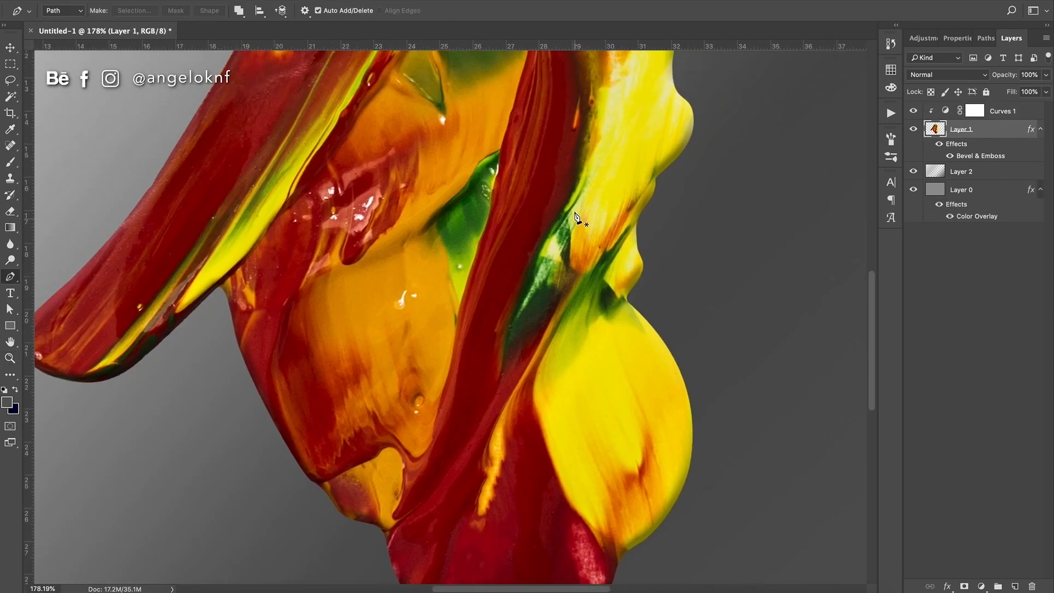
{"action": "left_click", "coordinate": [499, 164]}
{"action": "left_click", "coordinate": [490, 205]}
{"action": "left_click_drag", "start_coordinate": [479, 242], "coordinate": [477, 250]}
{"action": "left_click_drag", "start_coordinate": [458, 315], "coordinate": [456, 331]}
{"action": "left_click_drag", "start_coordinate": [444, 389], "coordinate": [434, 440]}
{"action": "left_click_drag", "start_coordinate": [324, 430], "coordinate": [315, 384]}
{"action": "left_click_drag", "start_coordinate": [300, 245], "coordinate": [305, 217]}
{"action": "left_click_drag", "start_coordinate": [368, 124], "coordinate": [411, 120]}
{"action": "left_click_drag", "start_coordinate": [447, 121], "coordinate": [465, 120]}
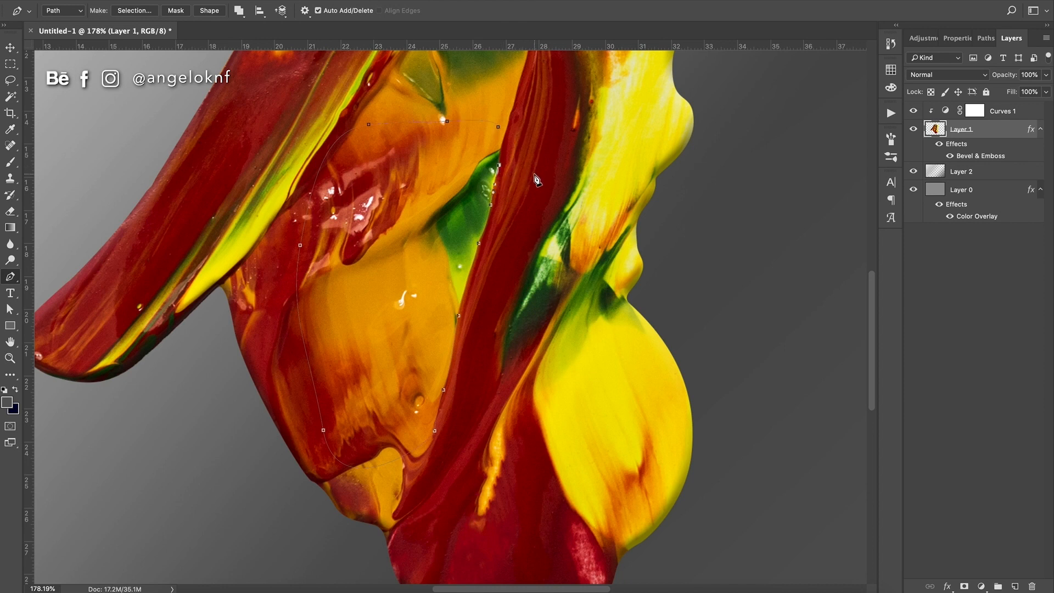
- Add a clipped layer above Layer 1 and convert the path around the orange area to a selection
{"action": "left_click", "coordinate": [1015, 586]}
{"action": "right_click", "coordinate": [543, 199]}
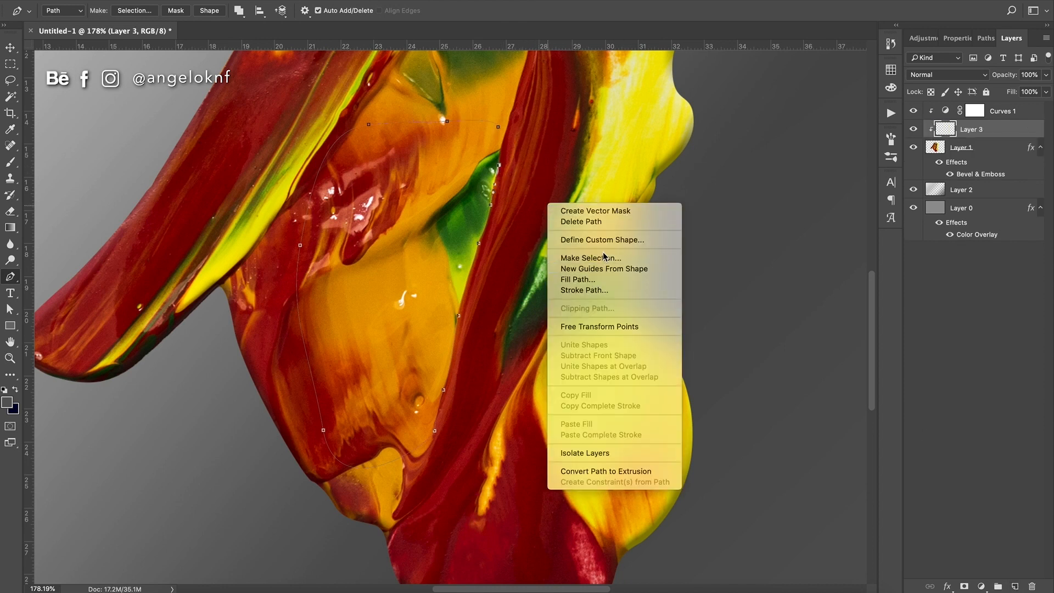
{"action": "left_click", "coordinate": [604, 258]}
{"action": "left_click", "coordinate": [596, 213]}
- Brush a soft black shadow inside the selection beside the red stroke, using 0% hardness and pressure-controlled opacity
{"action": "left_click", "coordinate": [17, 163]}
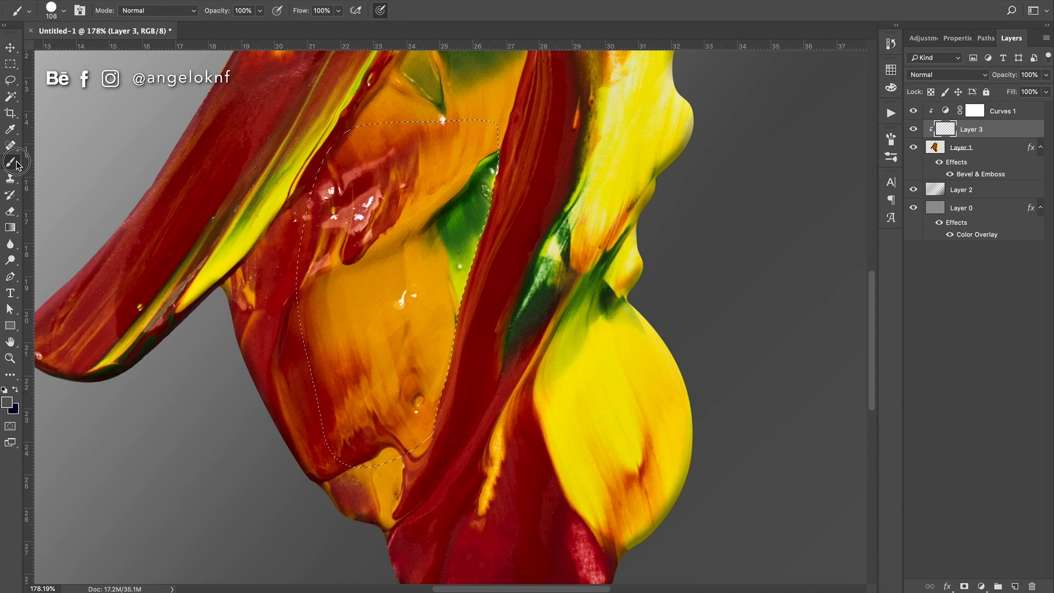
{"action": "right_click", "coordinate": [626, 256]}
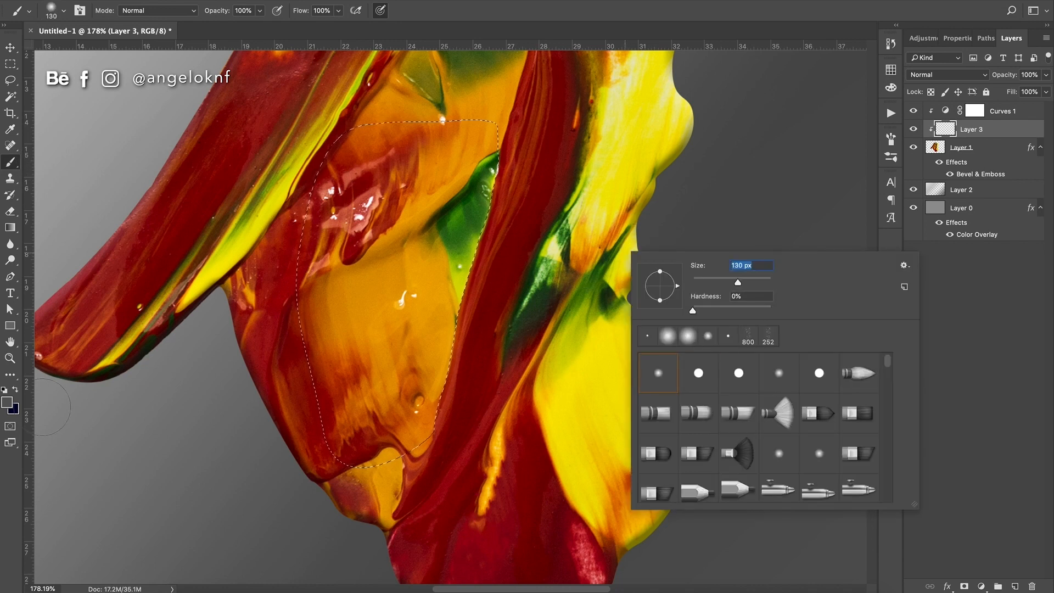
{"action": "left_click", "coordinate": [7, 402]}
{"action": "left_click", "coordinate": [649, 489]}
{"action": "left_click", "coordinate": [934, 322]}
{"action": "left_click", "coordinate": [380, 10]}
{"action": "left_click", "coordinate": [278, 10]}
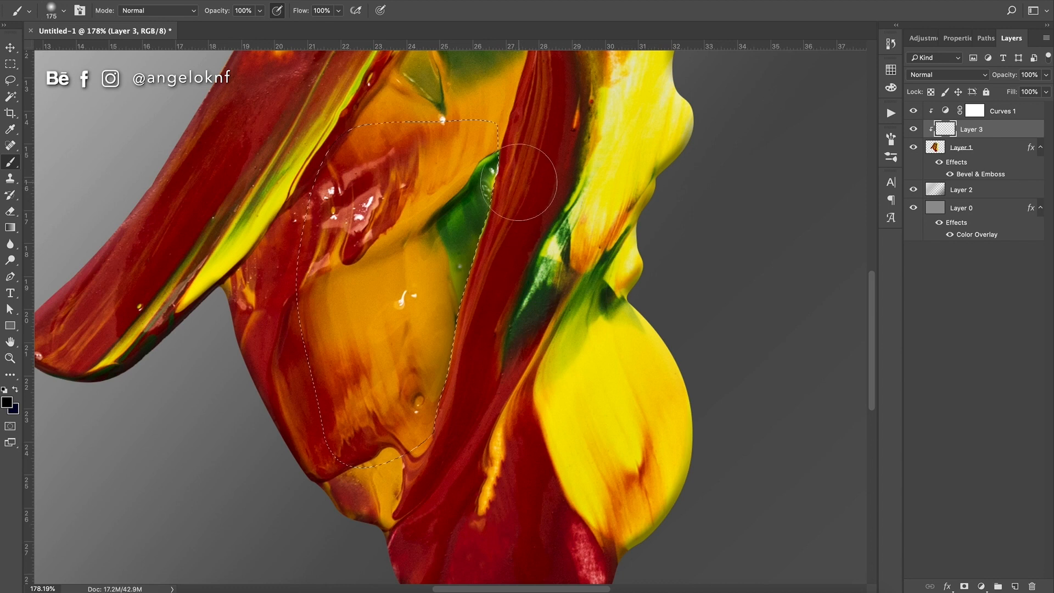
- Brush a soft white highlight along the middle red stroke's inner edge, outside the selected orange area
{"action": "right_click", "coordinate": [559, 254]}
{"action": "key", "text": "Escape"}
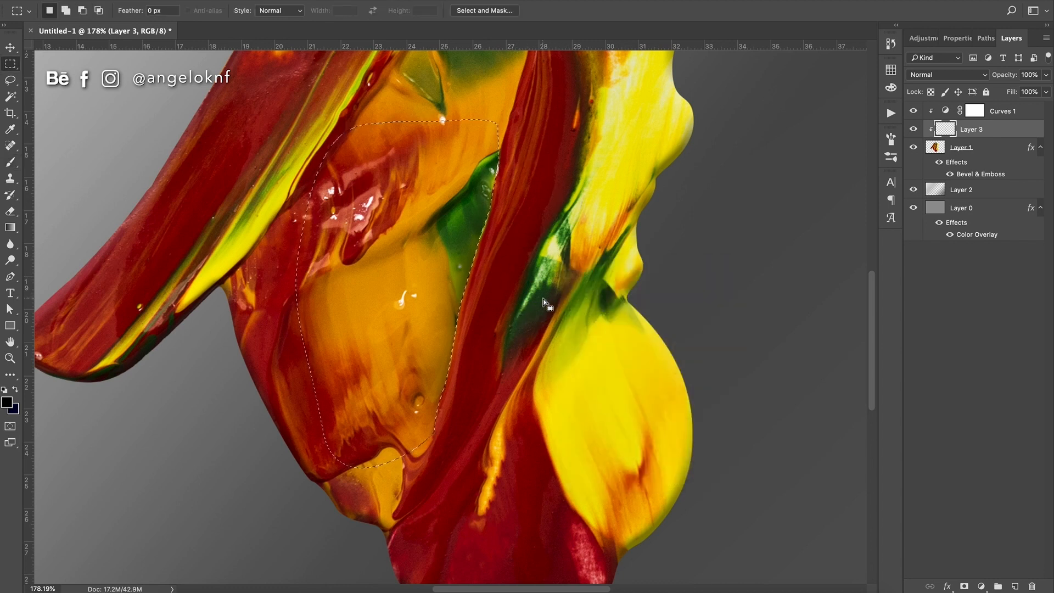
{"action": "left_click", "coordinate": [7, 402]}
{"action": "left_click_drag", "start_coordinate": [662, 351], "coordinate": [620, 320]}
{"action": "key", "text": "Return"}
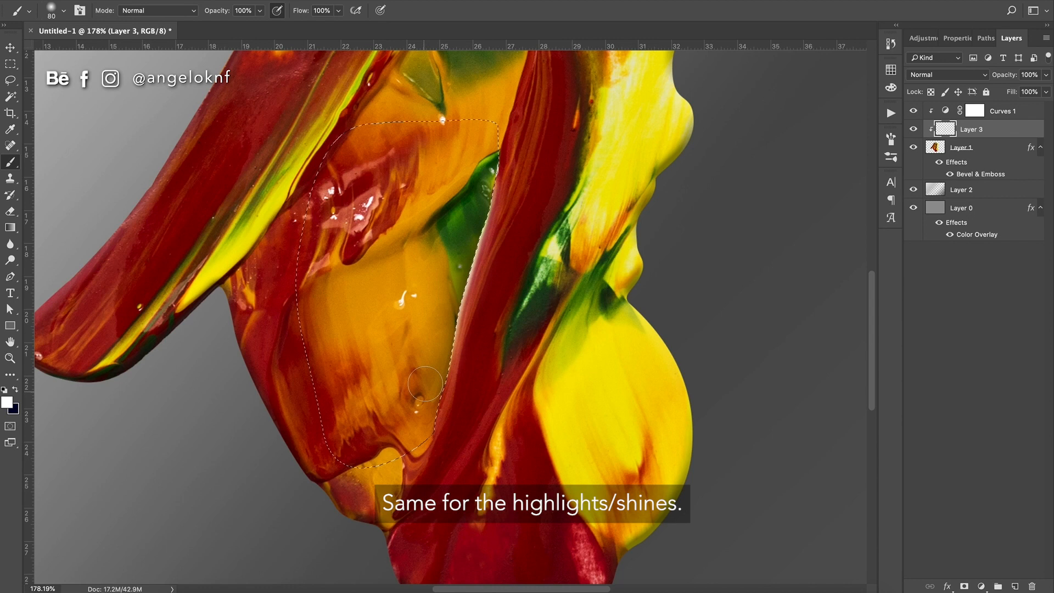
- Deselect and compare the artwork with and without the shading on Layer 3
{"action": "key", "text": "m"}
{"action": "key", "text": "super+d"}
{"action": "key", "text": "z"}
{"action": "left_click_drag", "start_coordinate": [667, 239], "coordinate": [564, 362]}
{"action": "left_click", "coordinate": [913, 130]}
{"action": "left_click", "coordinate": [913, 129]}
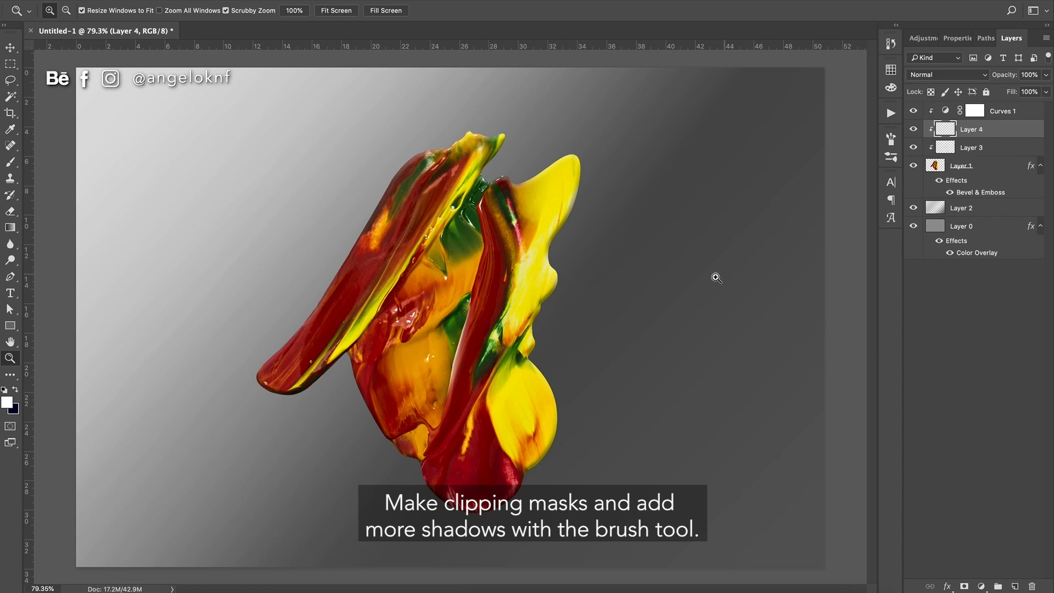
- Add a clipped layer above Layer 3 and brush soft dark shadows on the lower yellow blob and red base
{"action": "key", "text": "b"}
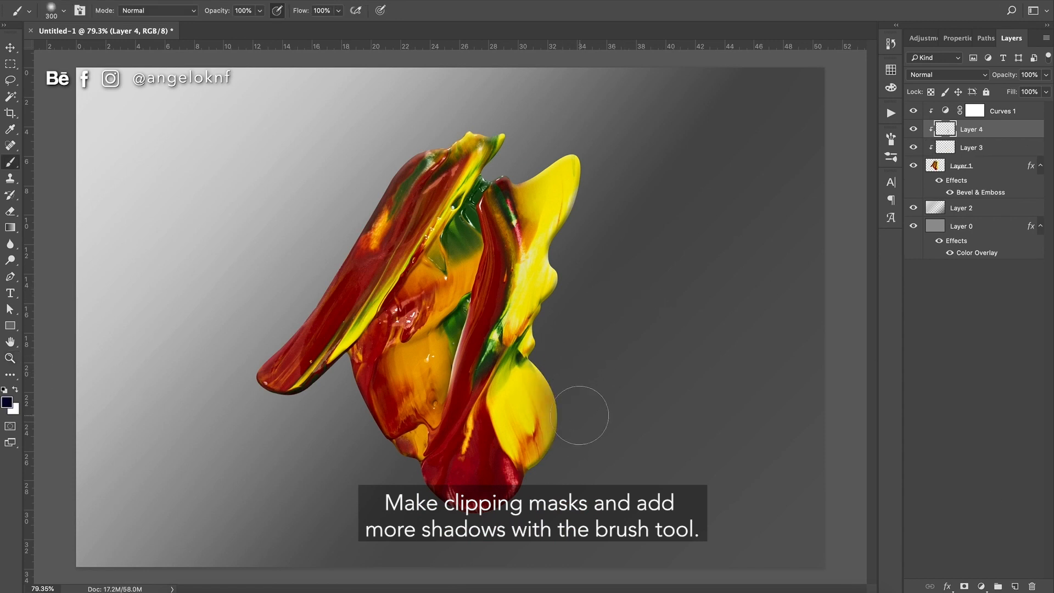
{"action": "key", "text": "bracketleft"}
{"action": "key", "text": "bracketleft"}
{"action": "key", "text": "bracketleft"}
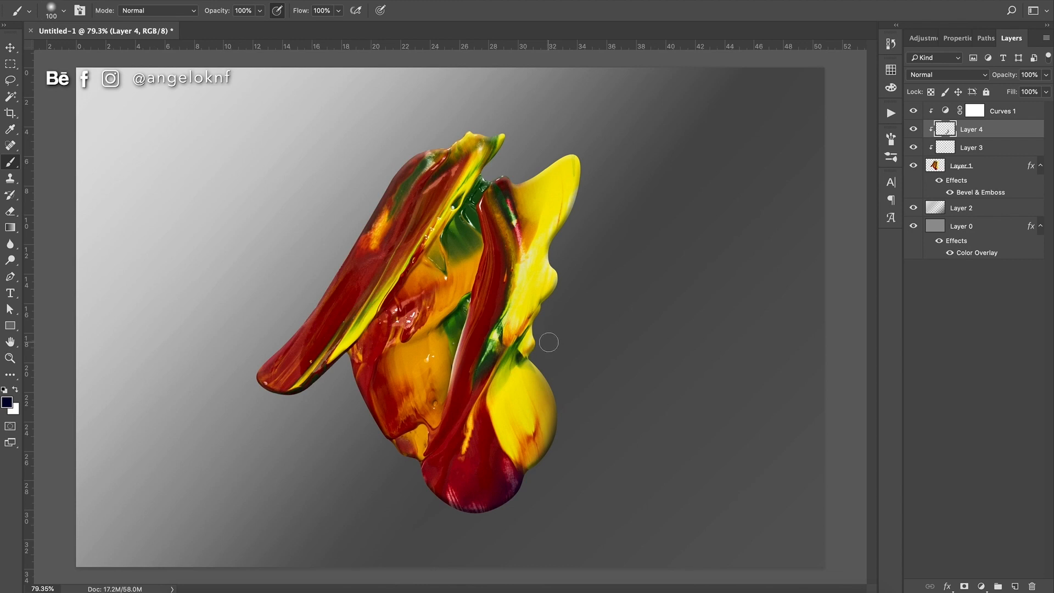
- Undo the last dark stroke and brush further soft shadows around the paint's outer edges, enlarging the brush to 400
{"action": "key", "text": "ctrl+plus"}
{"action": "key", "text": "ctrl+plus"}
{"action": "key", "text": "super+z"}
{"action": "left_click_drag", "start_coordinate": [667, 322], "coordinate": [729, 219]}
{"action": "left_click_drag", "start_coordinate": [688, 282], "coordinate": [722, 189]}
{"action": "left_click_drag", "start_coordinate": [667, 265], "coordinate": [553, 443]}
{"action": "mouse_move", "coordinate": [593, 311]}
{"action": "left_mouse_down"}
{"action": "mouse_move", "coordinate": [667, 192]}
{"action": "mouse_move", "coordinate": [664, 131]}
{"action": "mouse_move", "coordinate": [681, 164]}
{"action": "left_mouse_up"}
{"action": "left_click_drag", "start_coordinate": [516, 107], "coordinate": [670, 136]}
{"action": "left_click_drag", "start_coordinate": [604, 308], "coordinate": [516, 308]}
{"action": "key", "text": "bracketright"}
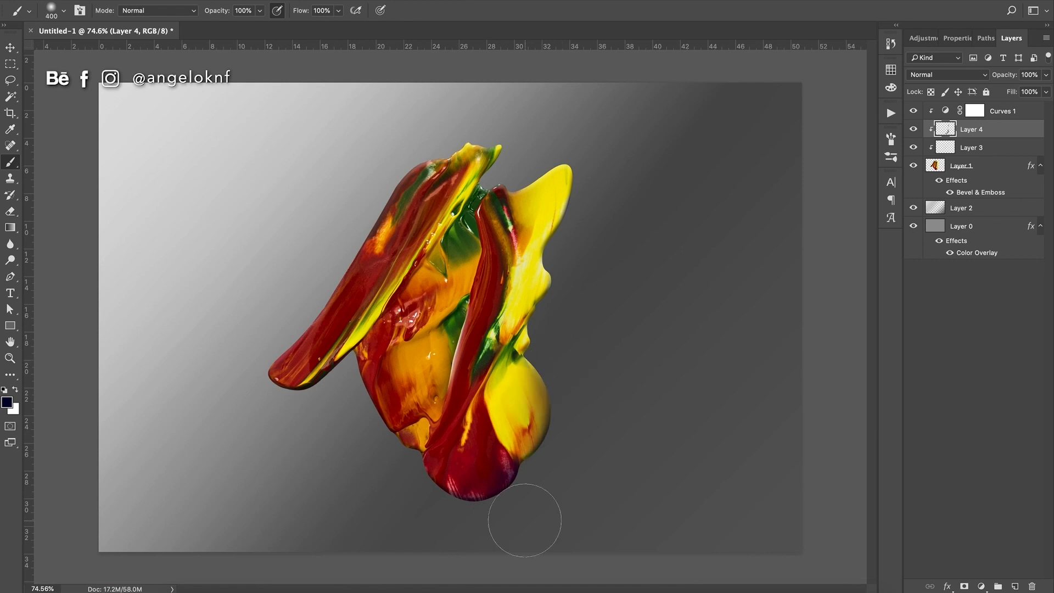
{"action": "key", "text": "bracketright"}
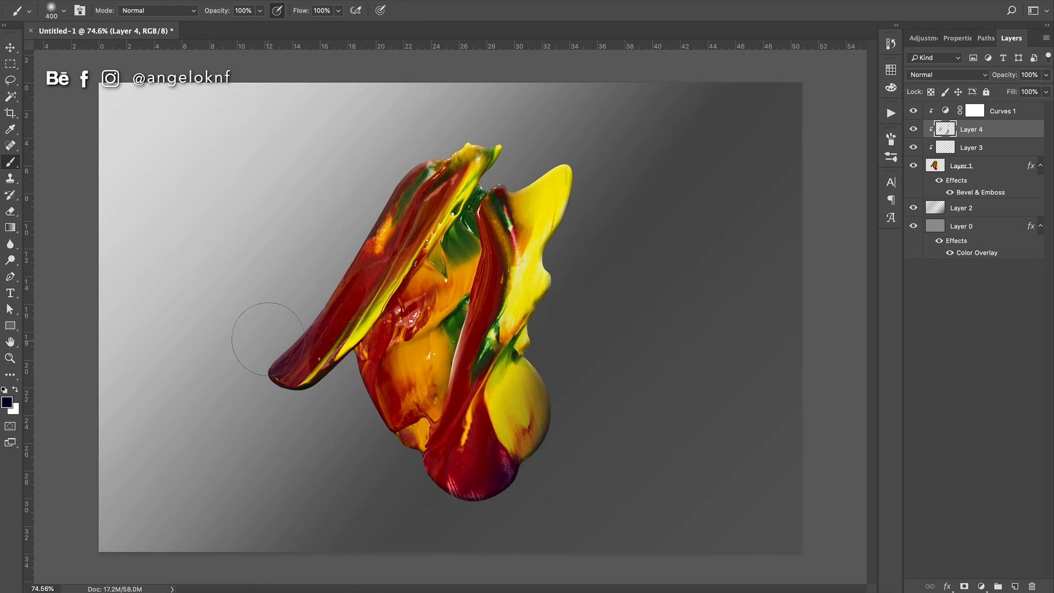
- Brush soft dark shadows on Layer 3 along the lower outer edges of the left stroke, orange area and red base
{"action": "left_click_drag", "start_coordinate": [914, 129], "coordinate": [915, 148]}
{"action": "left_click", "coordinate": [981, 152]}
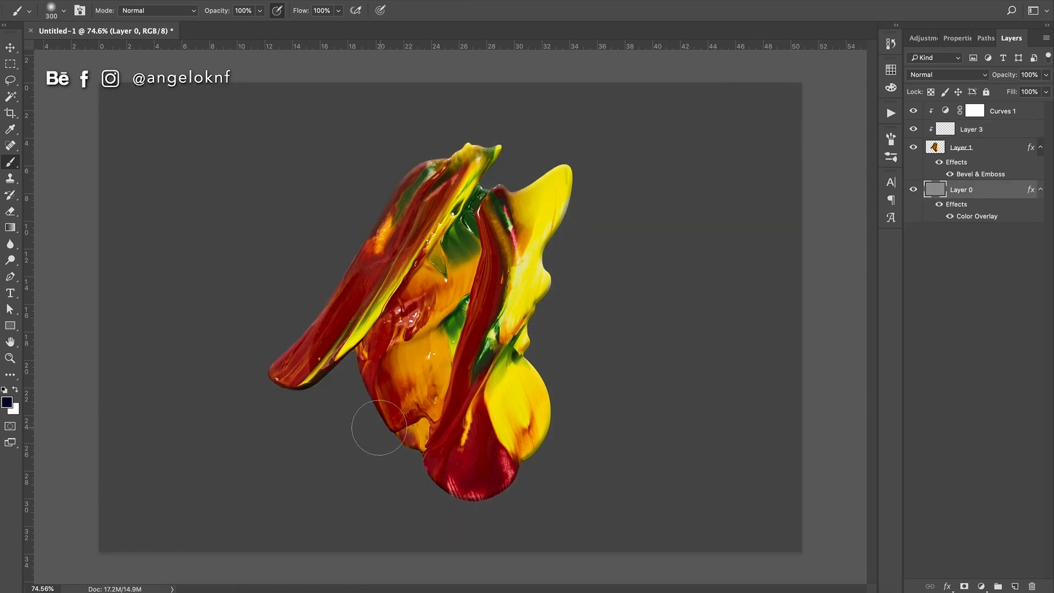
{"action": "scroll", "coordinate": [379, 427], "scroll_direction": "up", "scroll_amount": 3}
{"action": "key", "text": "bracketleft"}
{"action": "left_click", "coordinate": [982, 131]}
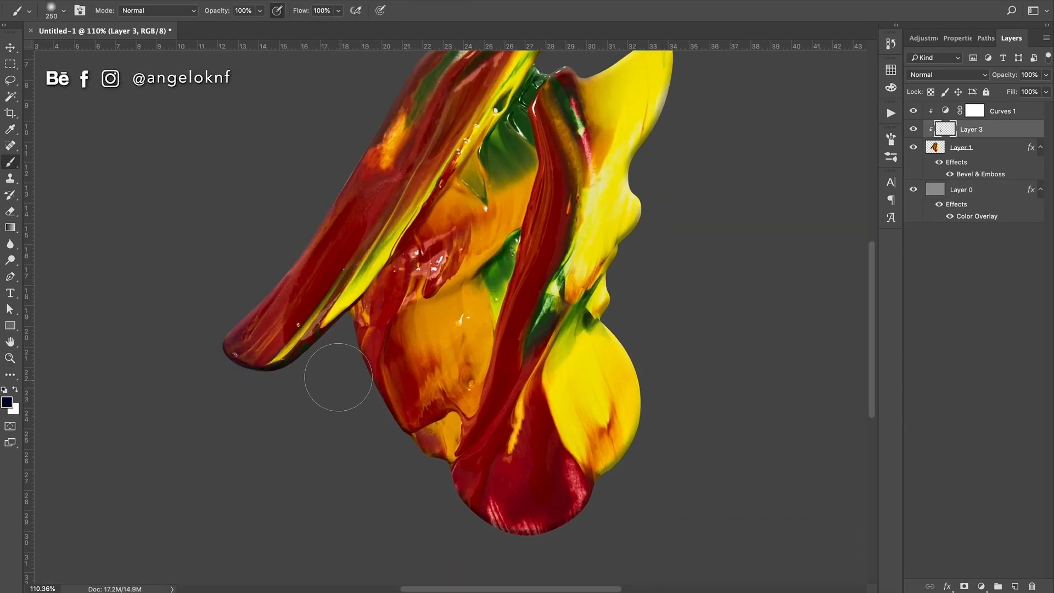
{"action": "mouse_move", "coordinate": [338, 377]}
{"action": "left_mouse_down"}
{"action": "mouse_move", "coordinate": [406, 483]}
{"action": "mouse_move", "coordinate": [591, 504]}
{"action": "left_mouse_up"}
{"action": "key", "text": "bracketleft"}
{"action": "key", "text": "bracketleft"}
{"action": "left_click_drag", "start_coordinate": [569, 553], "coordinate": [463, 534]}
{"action": "left_click_drag", "start_coordinate": [400, 445], "coordinate": [442, 472]}
{"action": "mouse_move", "coordinate": [322, 372]}
{"action": "left_mouse_down"}
{"action": "mouse_move", "coordinate": [242, 368]}
{"action": "mouse_move", "coordinate": [235, 282]}
{"action": "left_mouse_up"}
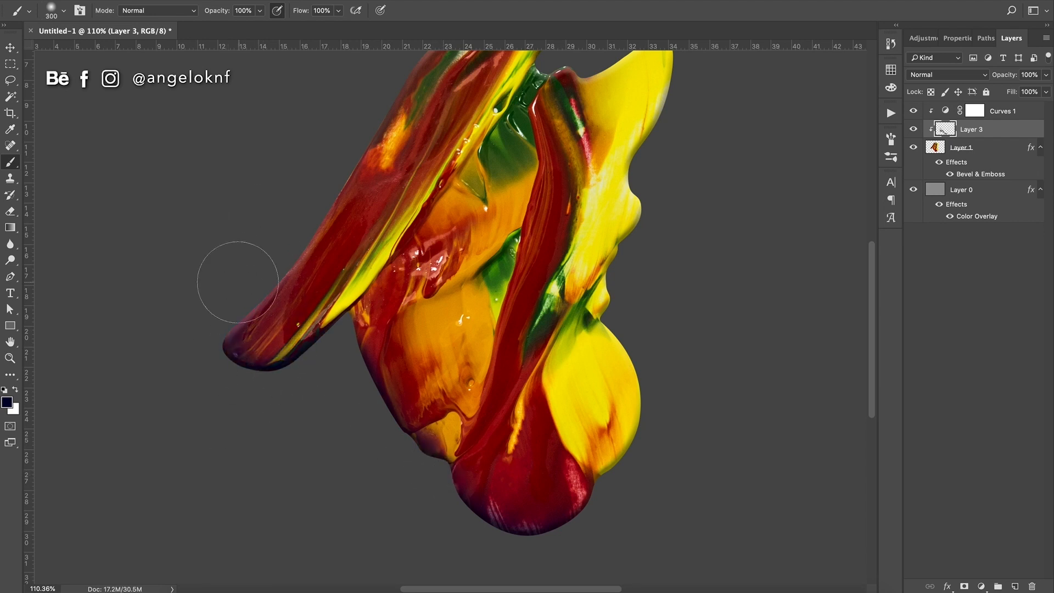
- Add a clipped layer above Layer 4 and brush soft white highlights along the outer edges of the yellow paint
{"action": "left_click", "coordinate": [8, 403]}
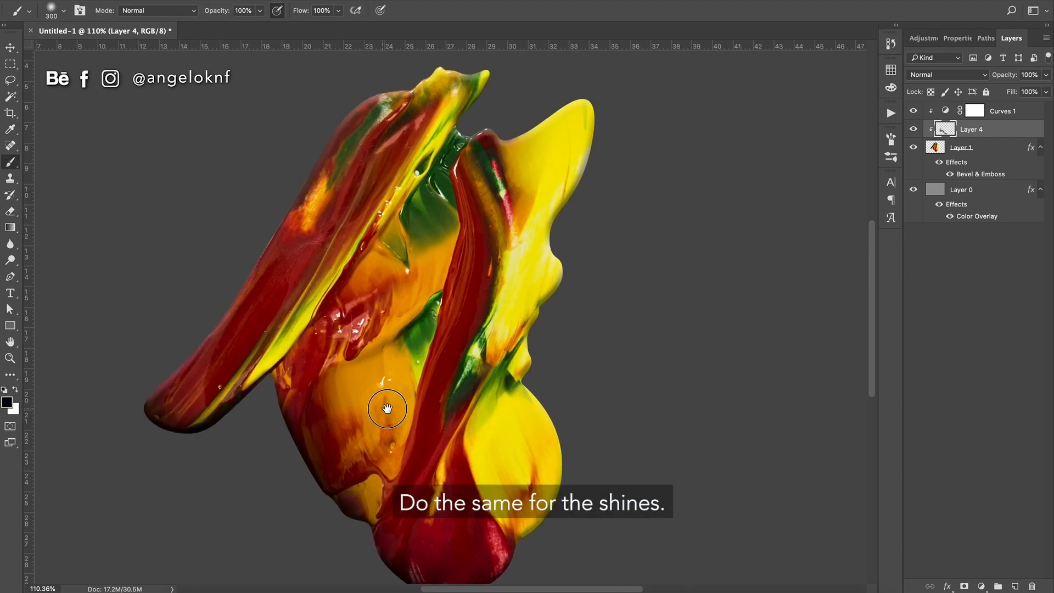
{"action": "left_click", "coordinate": [1014, 586]}
{"action": "key", "text": "x"}
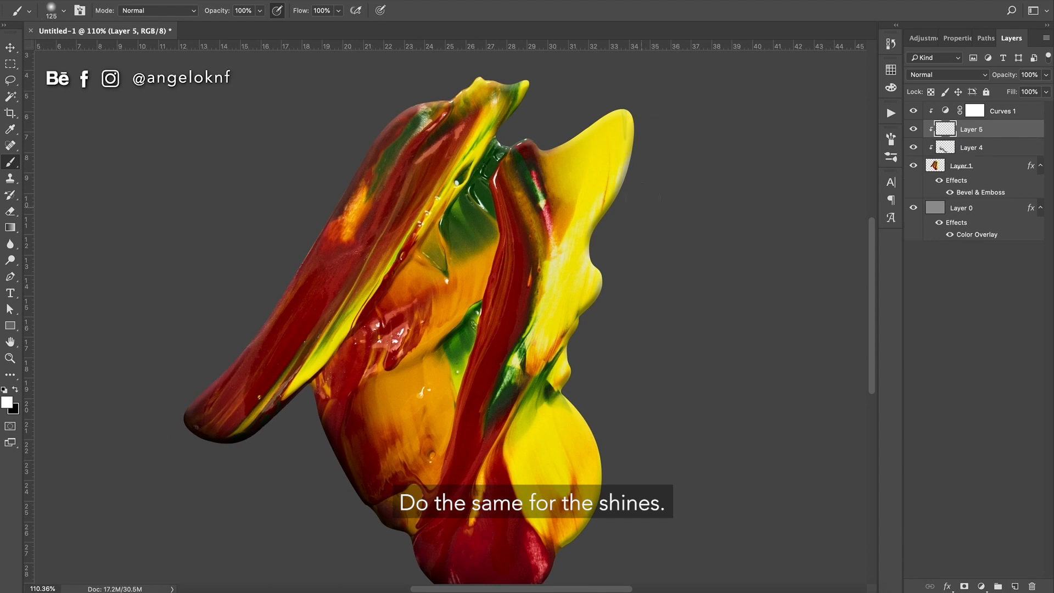
{"action": "left_click_drag", "start_coordinate": [643, 200], "coordinate": [625, 95]}
{"action": "mouse_move", "coordinate": [616, 466]}
{"action": "left_mouse_down"}
{"action": "mouse_move", "coordinate": [604, 426]}
{"action": "mouse_move", "coordinate": [601, 508]}
{"action": "left_mouse_up"}
- Brush a soft white highlight along the left red stroke's outer edge
{"action": "key", "text": "super+space"}
{"action": "mouse_move", "coordinate": [568, 335]}
{"action": "left_mouse_down"}
{"action": "mouse_move", "coordinate": [538, 351]}
{"action": "mouse_move", "coordinate": [445, 178]}
{"action": "mouse_move", "coordinate": [474, 269]}
{"action": "left_mouse_up"}
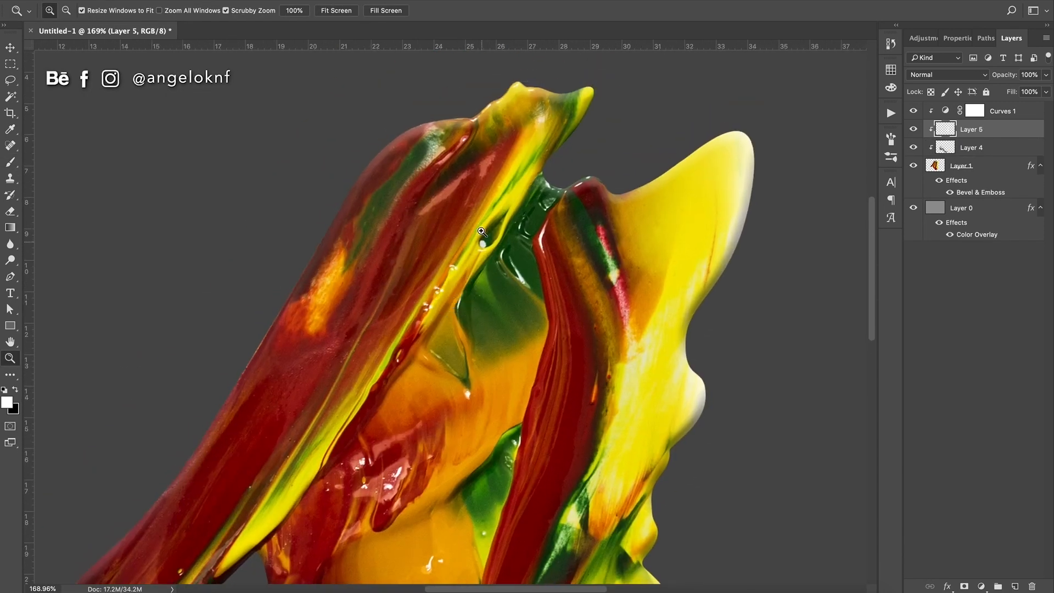
{"action": "mouse_move", "coordinate": [558, 418]}
{"action": "left_mouse_down"}
{"action": "mouse_move", "coordinate": [581, 324]}
{"action": "mouse_move", "coordinate": [633, 357]}
{"action": "mouse_move", "coordinate": [623, 353]}
{"action": "left_mouse_up"}
{"action": "left_click_drag", "start_coordinate": [346, 233], "coordinate": [285, 331]}
{"action": "key", "text": "super+z"}
{"action": "key", "text": "super+space"}
{"action": "mouse_move", "coordinate": [377, 299]}
{"action": "left_mouse_down"}
{"action": "mouse_move", "coordinate": [346, 299]}
{"action": "mouse_move", "coordinate": [346, 311]}
{"action": "left_mouse_up"}
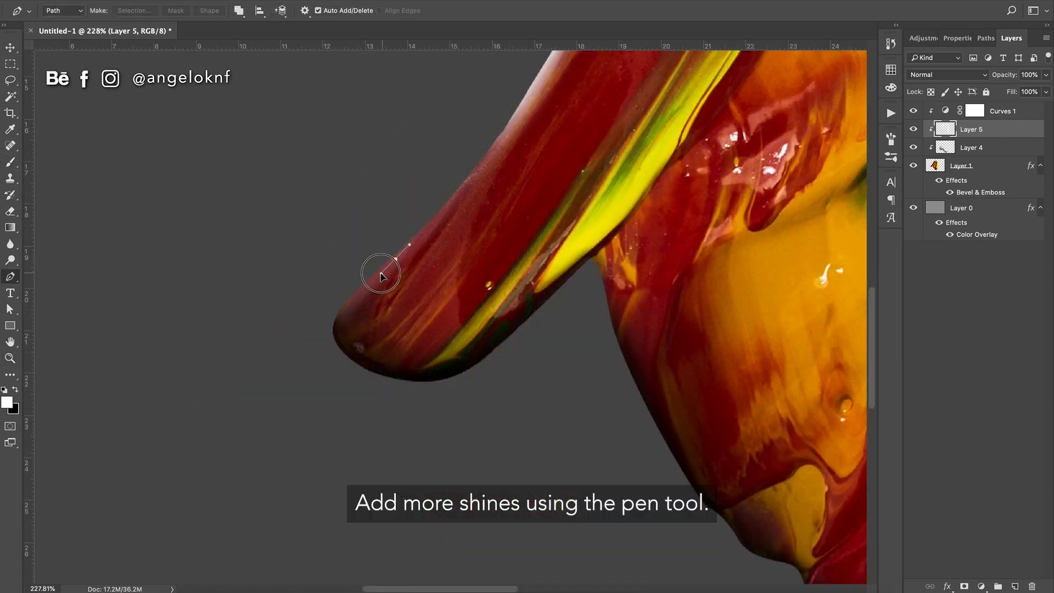
- Draw a curved path around the left red stroke's rounded tip and reduce the brush size to 15
{"action": "left_click_drag", "start_coordinate": [379, 275], "coordinate": [395, 258]}
{"action": "left_click_drag", "start_coordinate": [339, 340], "coordinate": [417, 379]}
{"action": "right_click", "coordinate": [398, 305]}
{"action": "left_click", "coordinate": [368, 381]}
{"action": "key", "text": "b"}
{"action": "key", "text": "["}
{"action": "key", "text": "["}
{"action": "key", "text": "["}
{"action": "key", "text": "["}
{"action": "key", "text": "["}
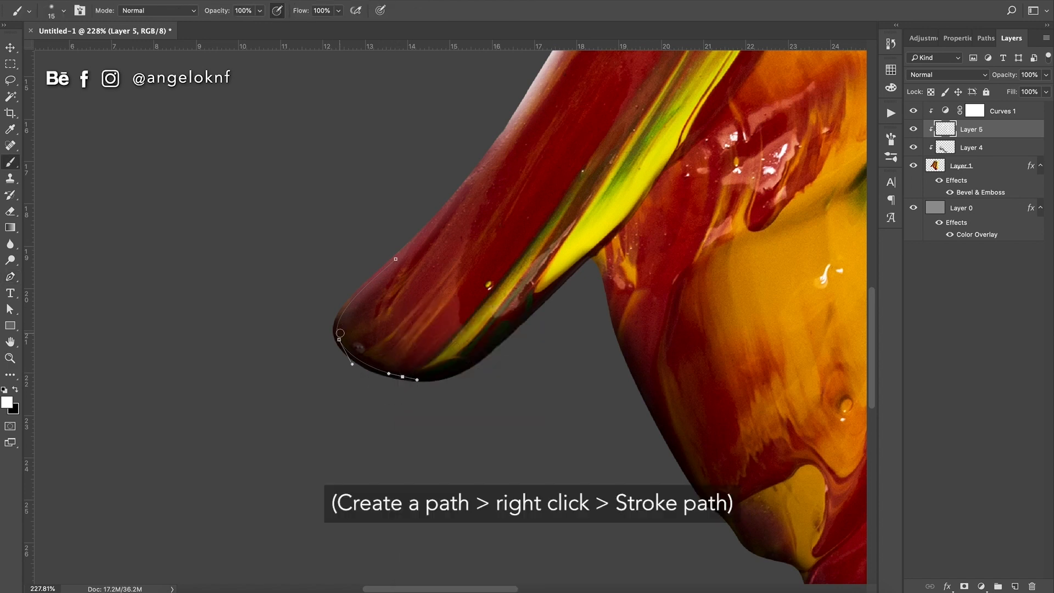
- Try to stroke the path around the rounded tip with the white size 15 brush
{"action": "key", "text": "p"}
{"action": "key", "text": "b"}
{"action": "key", "text": "p"}
{"action": "right_click", "coordinate": [329, 274]}
{"action": "left_click", "coordinate": [365, 358]}
{"action": "left_click", "coordinate": [934, 277]}
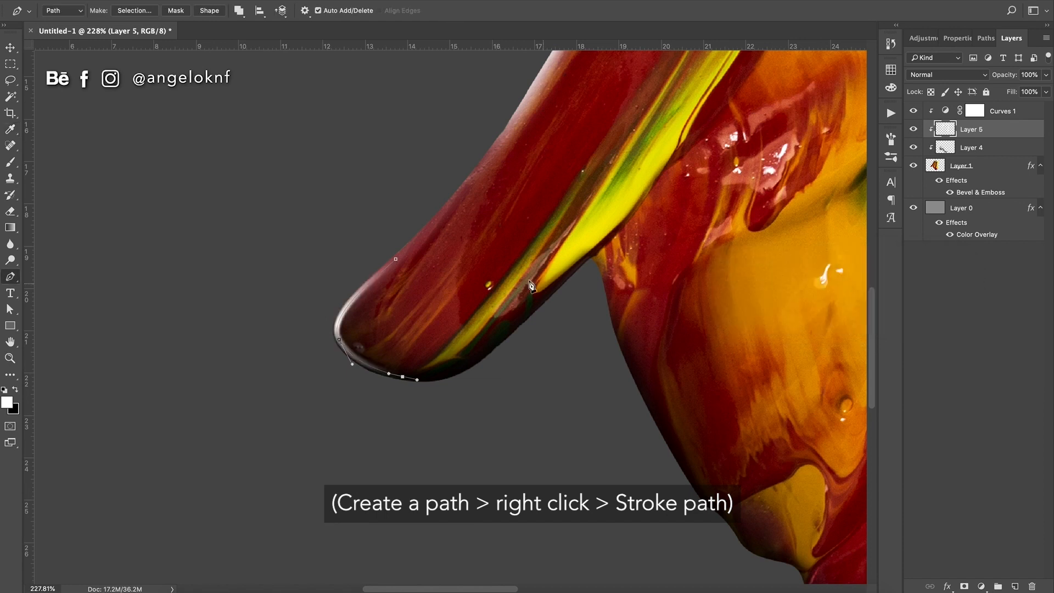
- Try to stroke the tip's path with a white size 10 brush and undo the stroke
{"action": "key", "text": "b"}
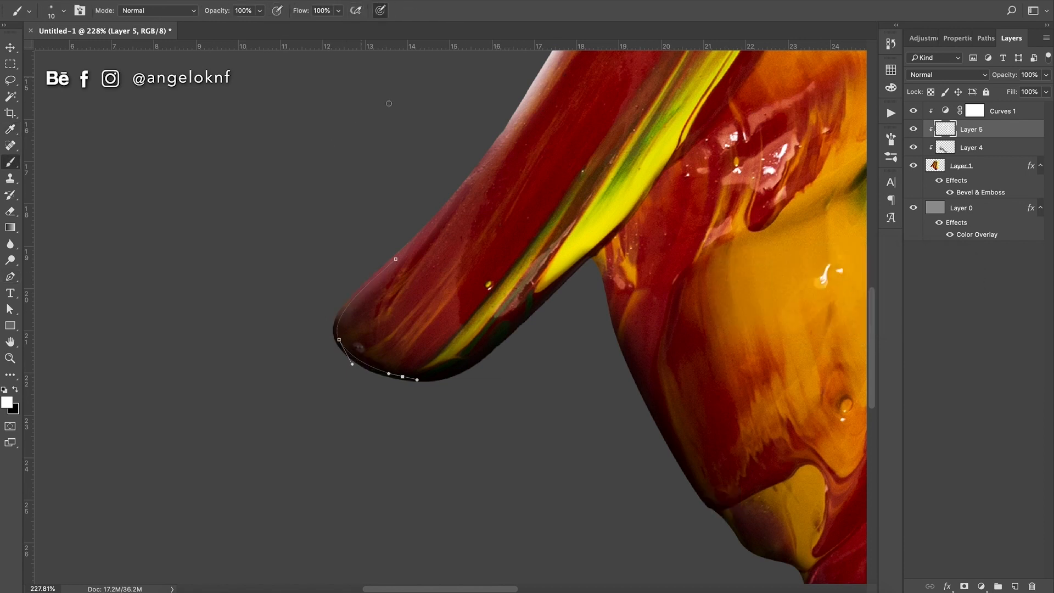
{"action": "key", "text": "p"}
{"action": "right_click", "coordinate": [405, 229]}
{"action": "left_click", "coordinate": [444, 313]}
{"action": "left_click", "coordinate": [935, 279]}
{"action": "key", "text": "ctrl+z"}
- Shift the path's points slightly inside the tip's outline, stroke the path in white and remove the path
{"action": "left_click", "coordinate": [337, 340]}
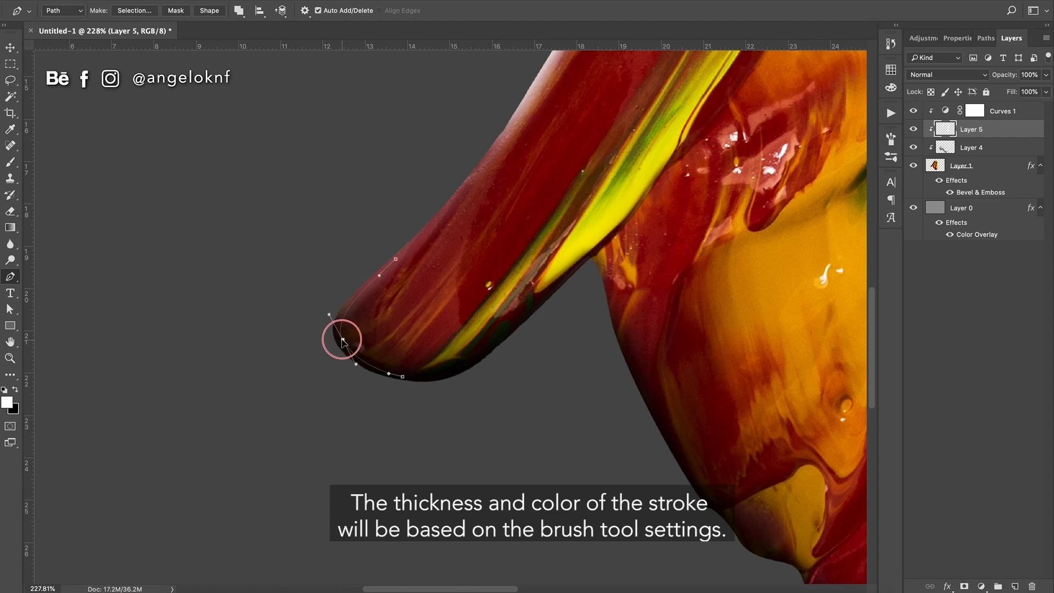
{"action": "left_click", "coordinate": [408, 254]}
{"action": "left_click_drag", "start_coordinate": [407, 255], "coordinate": [406, 251]}
{"action": "right_click", "coordinate": [413, 312]}
{"action": "left_click", "coordinate": [482, 360]}
{"action": "left_click", "coordinate": [931, 278]}
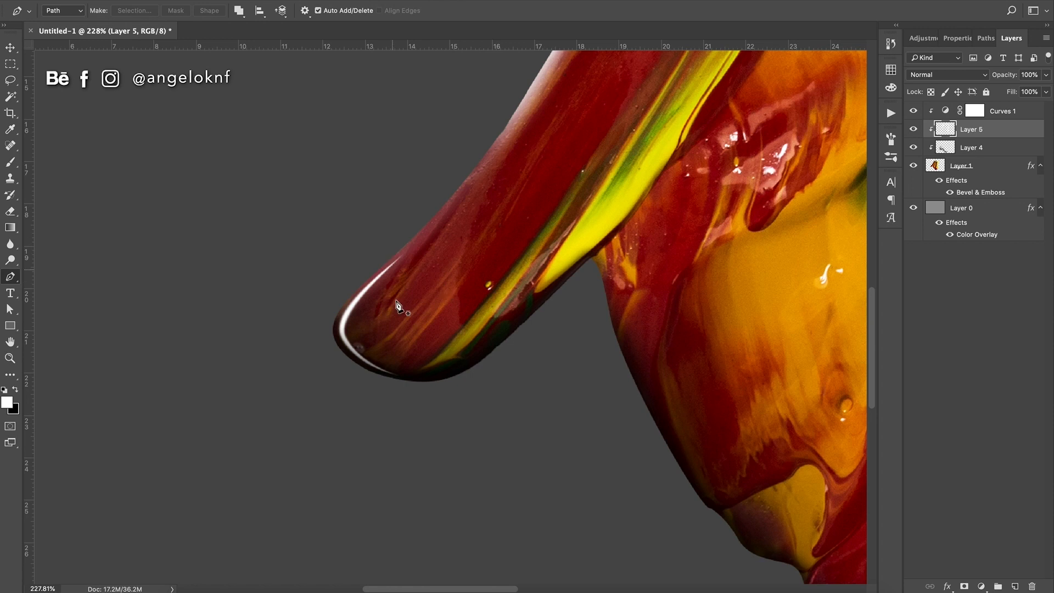
- Enlarge the brush to a soft size 60 and add a white glow at the left red stroke's rounded tip
{"action": "key", "text": "b"}
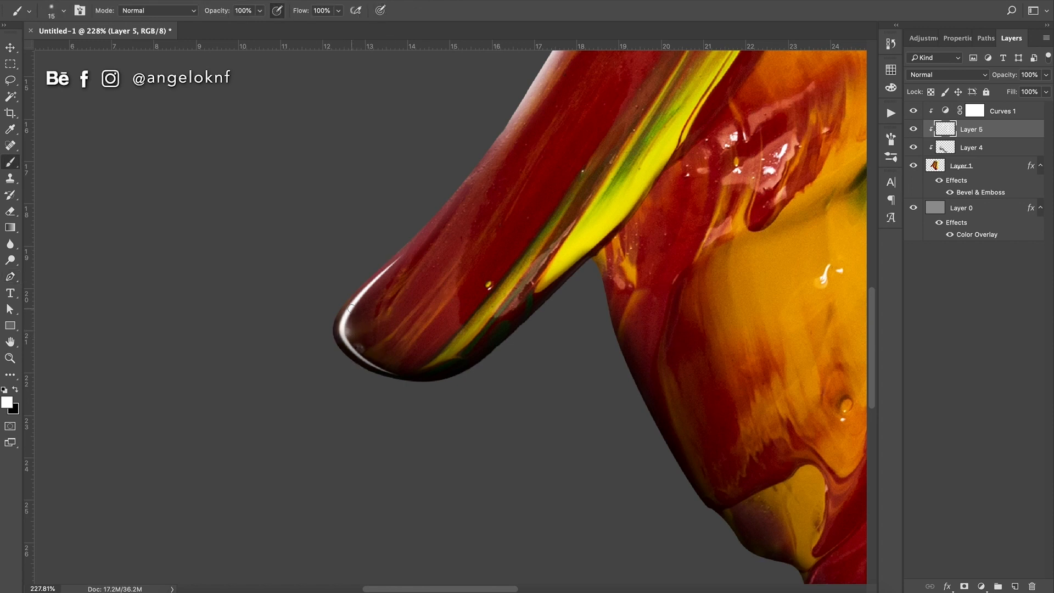
{"action": "key", "text": "bracketright"}
{"action": "key", "text": "bracketright"}
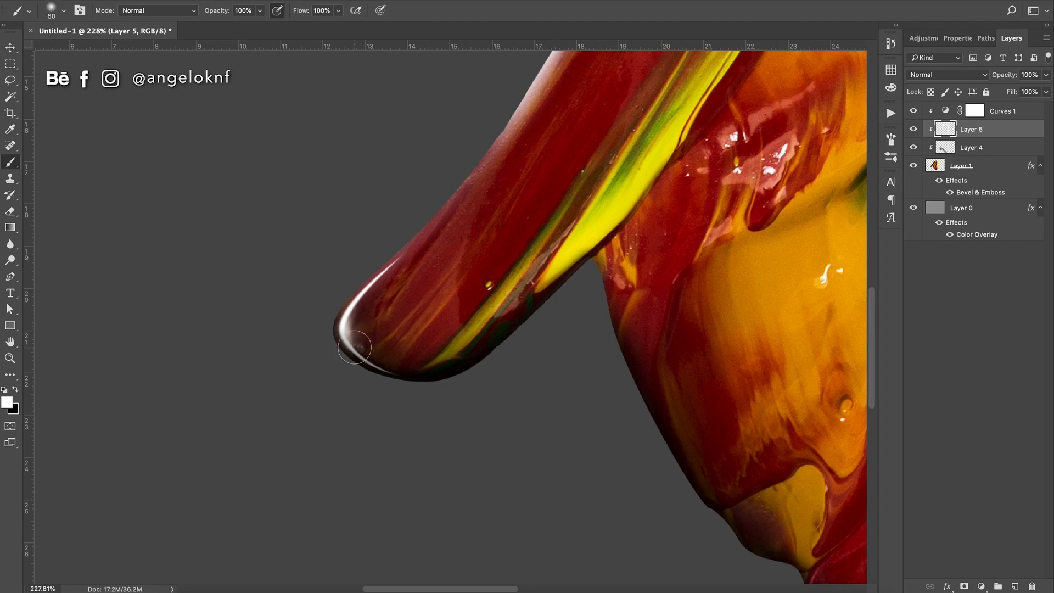
{"action": "left_click", "coordinate": [336, 329]}
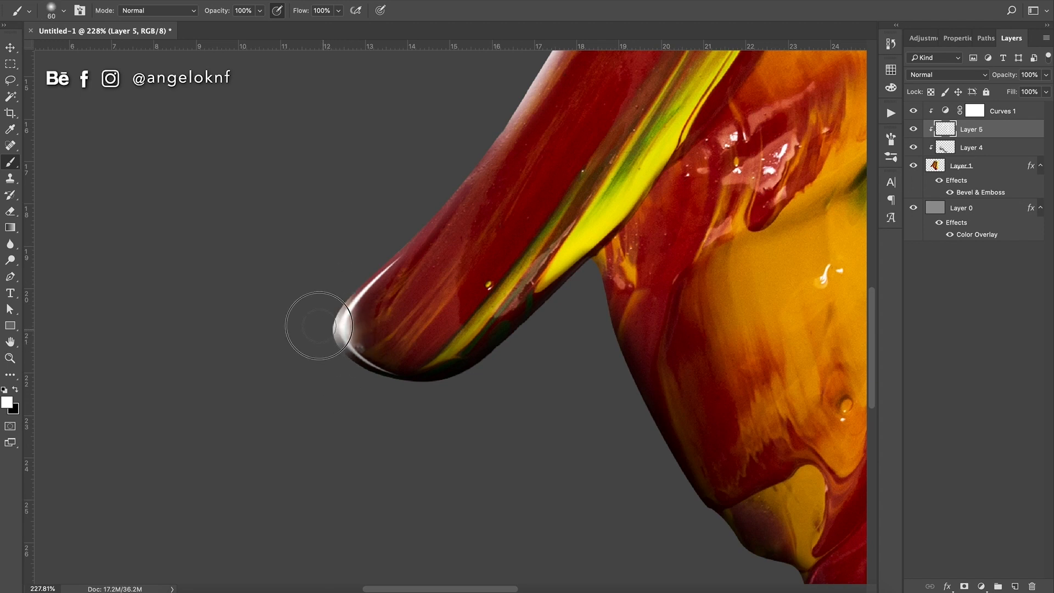
- Draw a path along the middle red stroke's inner ridge and stroke it in white
{"action": "key", "text": "z"}
{"action": "left_click", "coordinate": [362, 390]}
{"action": "key", "text": "b"}
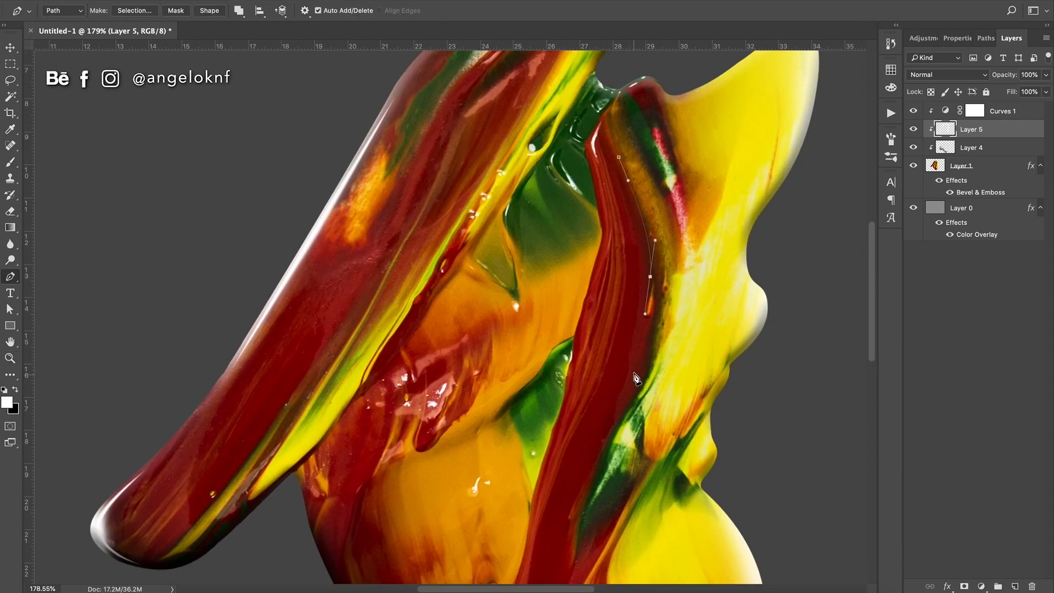
{"action": "right_click", "coordinate": [649, 194]}
{"action": "left_click", "coordinate": [708, 282]}
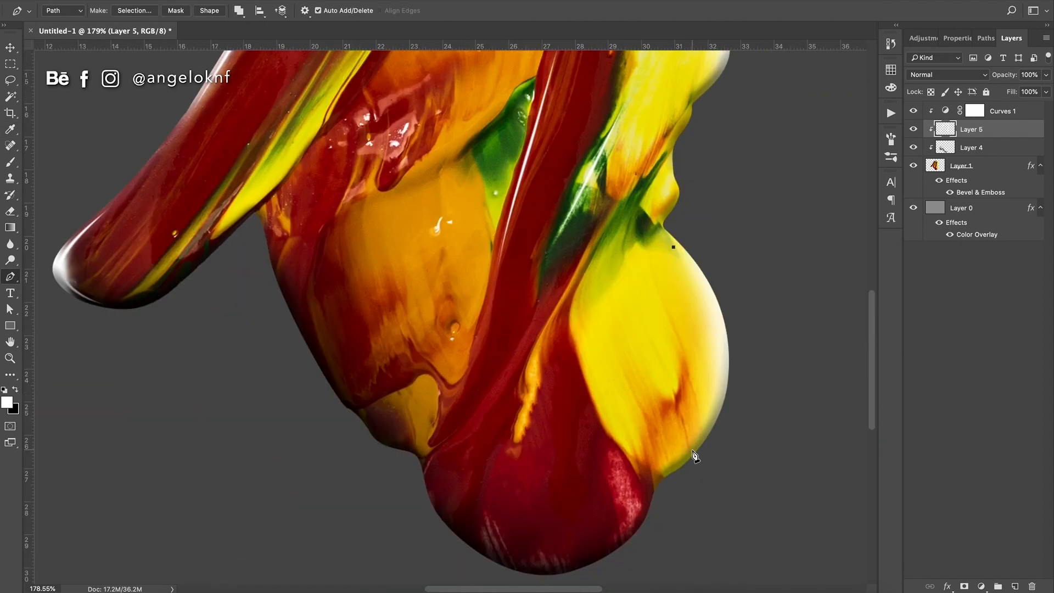
- Stroke further thin white highlight paths along the paint ridges and the right edge of the yellow paint
{"action": "key", "text": "b"}
{"action": "key", "text": "p"}
{"action": "right_click", "coordinate": [704, 296]}
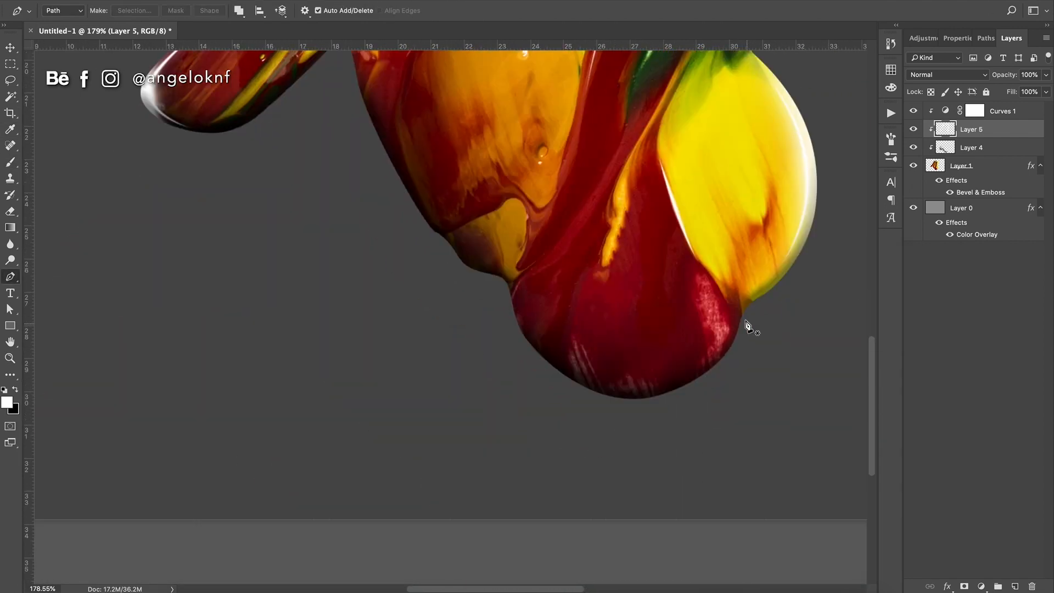
{"action": "left_click_drag", "start_coordinate": [705, 271], "coordinate": [710, 287]}
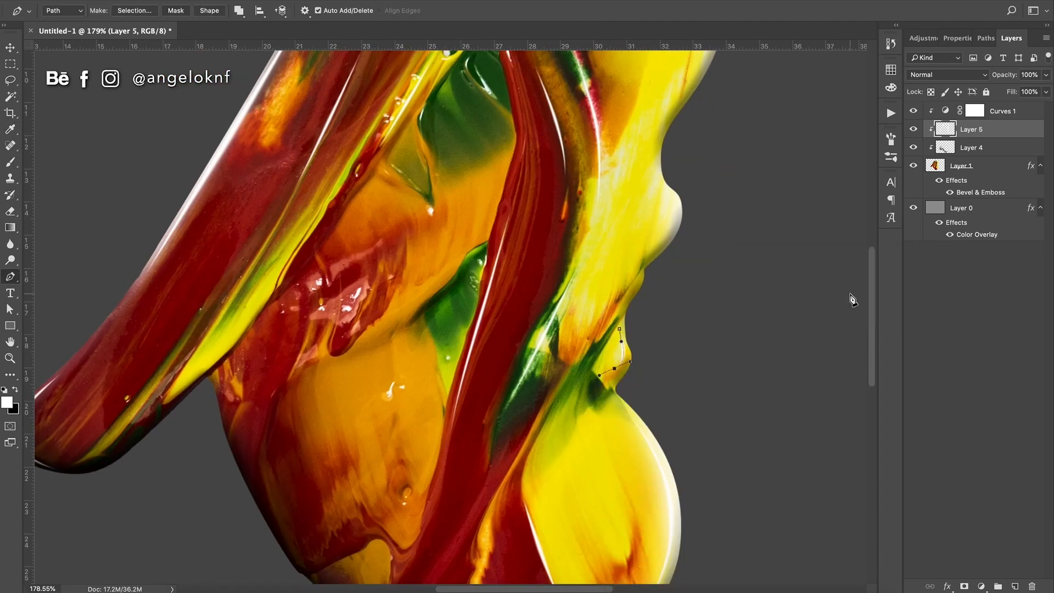
{"action": "left_click", "coordinate": [745, 295]}
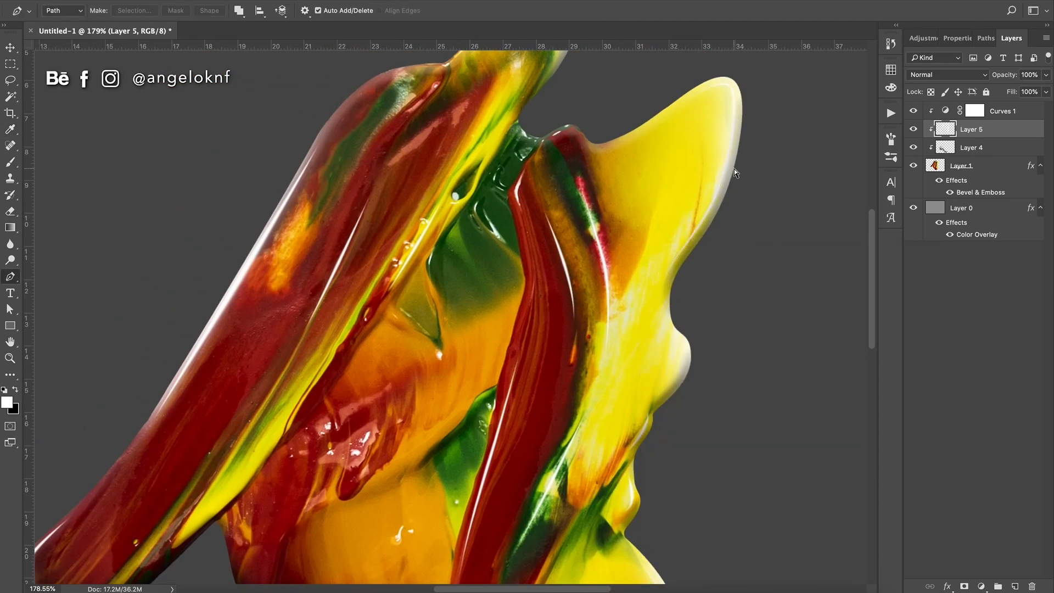
{"action": "left_click_drag", "start_coordinate": [663, 281], "coordinate": [670, 294]}
{"action": "left_click_drag", "start_coordinate": [642, 357], "coordinate": [640, 176]}
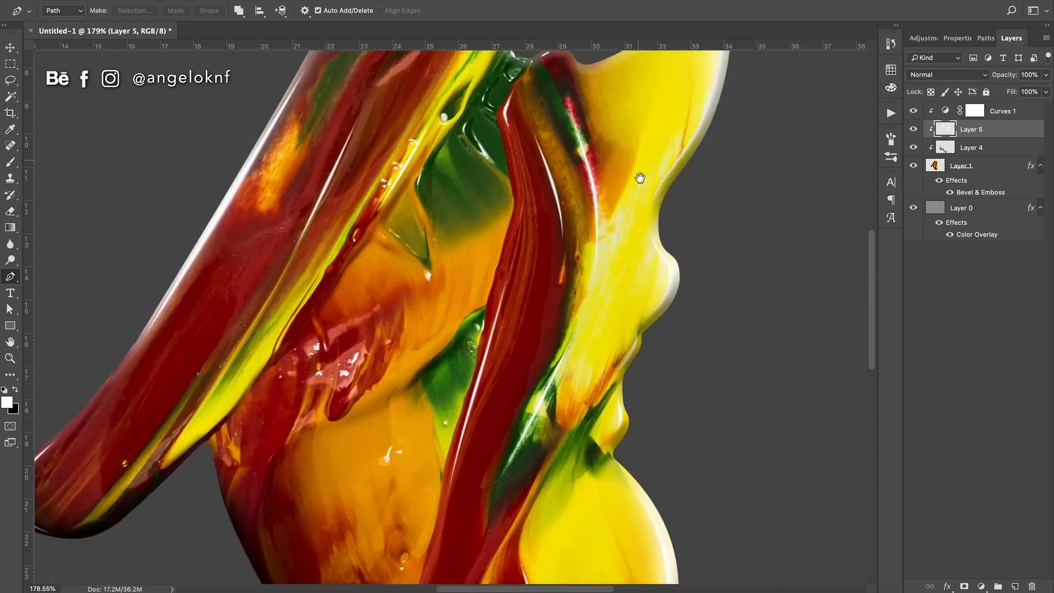
{"action": "left_click_drag", "start_coordinate": [449, 455], "coordinate": [571, 255]}
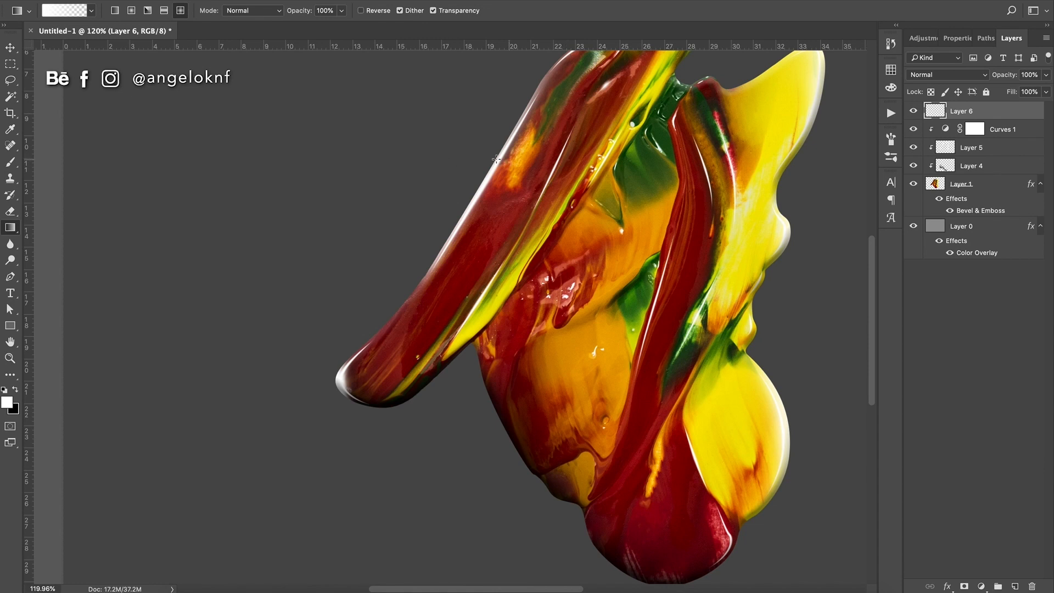
- Create a white radial gradient spot on Layer 6 beside the left red stroke and select it with a rectangular marquee
{"action": "mouse_move", "coordinate": [457, 156]}
{"action": "left_mouse_down"}
{"action": "mouse_move", "coordinate": [458, 188]}
{"action": "mouse_move", "coordinate": [470, 177]}
{"action": "left_mouse_up"}
{"action": "key", "text": "super+z"}
{"action": "left_click", "coordinate": [131, 11]}
{"action": "key", "text": "super+t"}
{"action": "key", "text": "Escape"}
{"action": "key", "text": "m"}
{"action": "left_click_drag", "start_coordinate": [512, 110], "coordinate": [412, 209]}
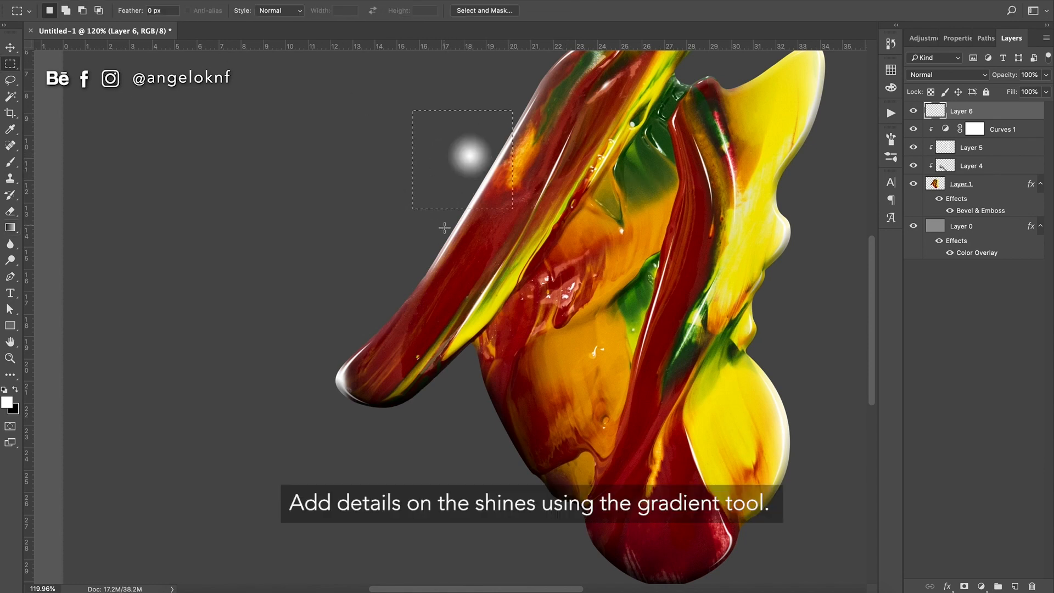
- Stretch the gradient spot to 173.98% width and 49.79% height, rotate it -59.45° and place it on the left stroke's outer edge
{"action": "key", "text": "super+t"}
{"action": "left_click_drag", "start_coordinate": [493, 178], "coordinate": [505, 108]}
{"action": "left_click_drag", "start_coordinate": [486, 143], "coordinate": [501, 166]}
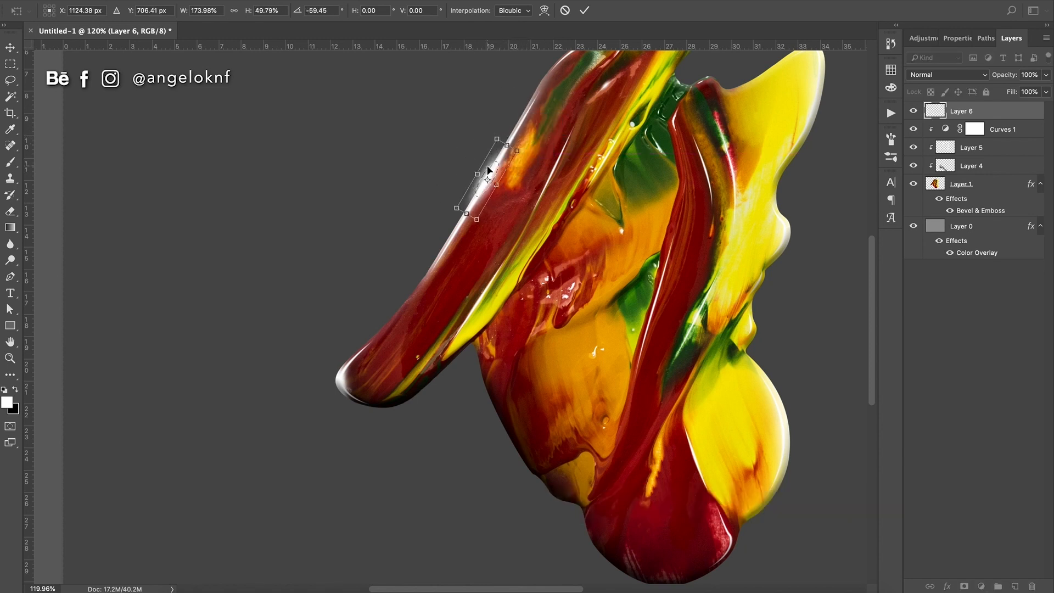
{"action": "key", "text": "Return"}
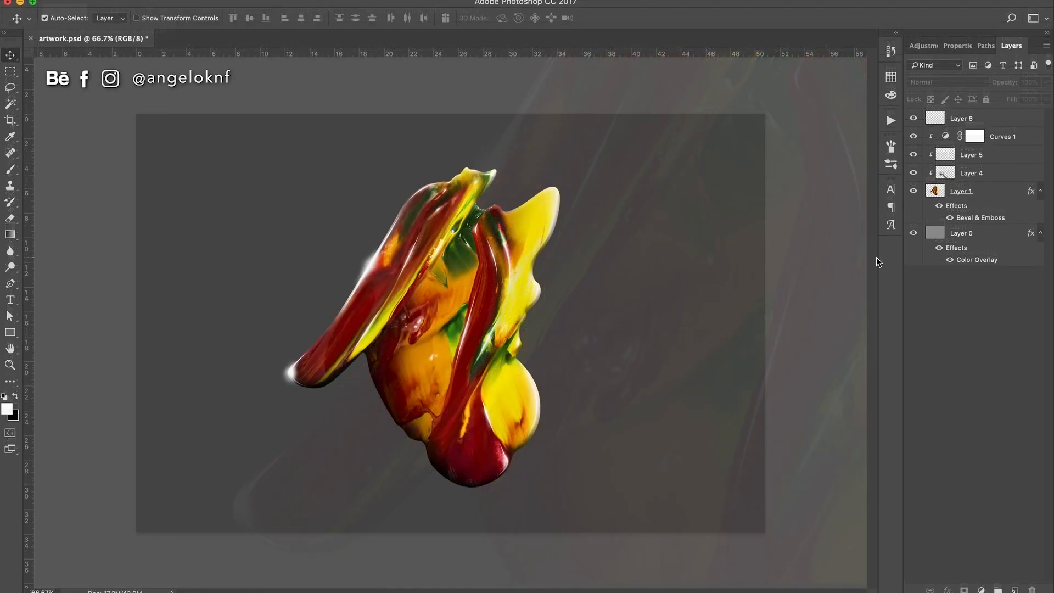
- Change Layer 0's Color Overlay to dark red 3f0001, sampled from the paint's red base
{"action": "left_click", "coordinate": [990, 233]}
{"action": "right_click", "coordinate": [990, 233]}
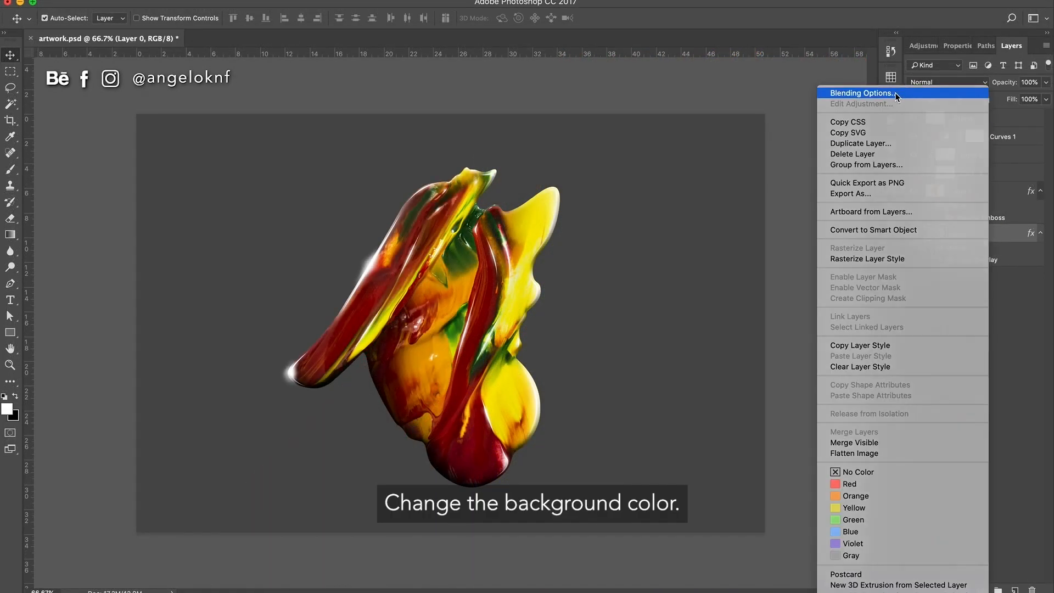
{"action": "left_click", "coordinate": [894, 92]}
{"action": "left_click", "coordinate": [598, 279]}
{"action": "left_click", "coordinate": [861, 151]}
{"action": "left_click_drag", "start_coordinate": [524, 178], "coordinate": [799, 183]}
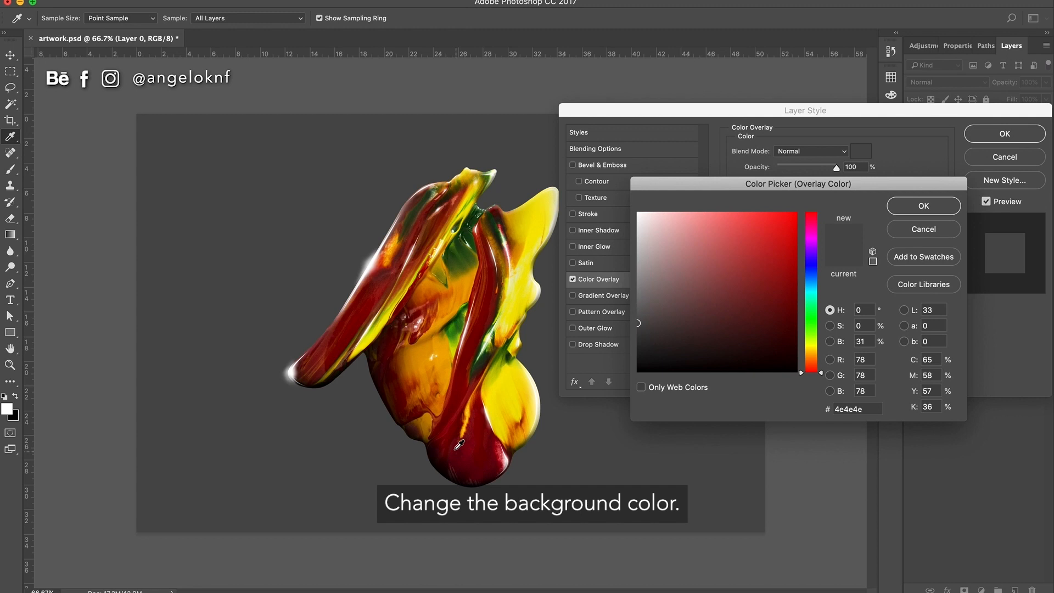
{"action": "left_click", "coordinate": [449, 458]}
{"action": "left_click_drag", "start_coordinate": [447, 456], "coordinate": [447, 455]}
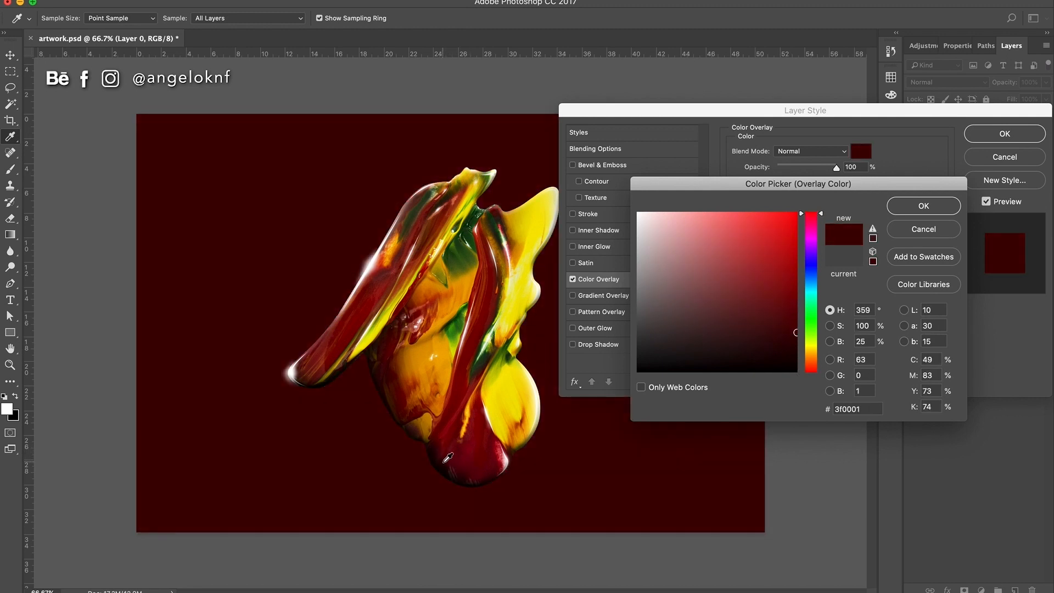
{"action": "left_click", "coordinate": [923, 205]}
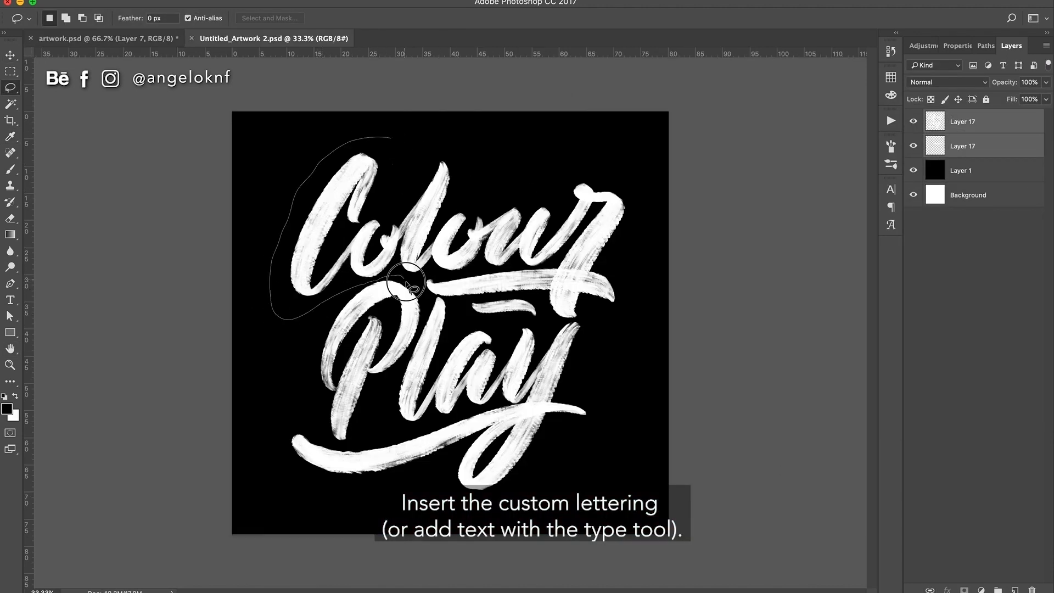
- Lasso the word "Colour" in Untitled_Artwork 2.psd and separate it onto its own layer
{"action": "left_click_drag", "start_coordinate": [645, 202], "coordinate": [646, 204]}
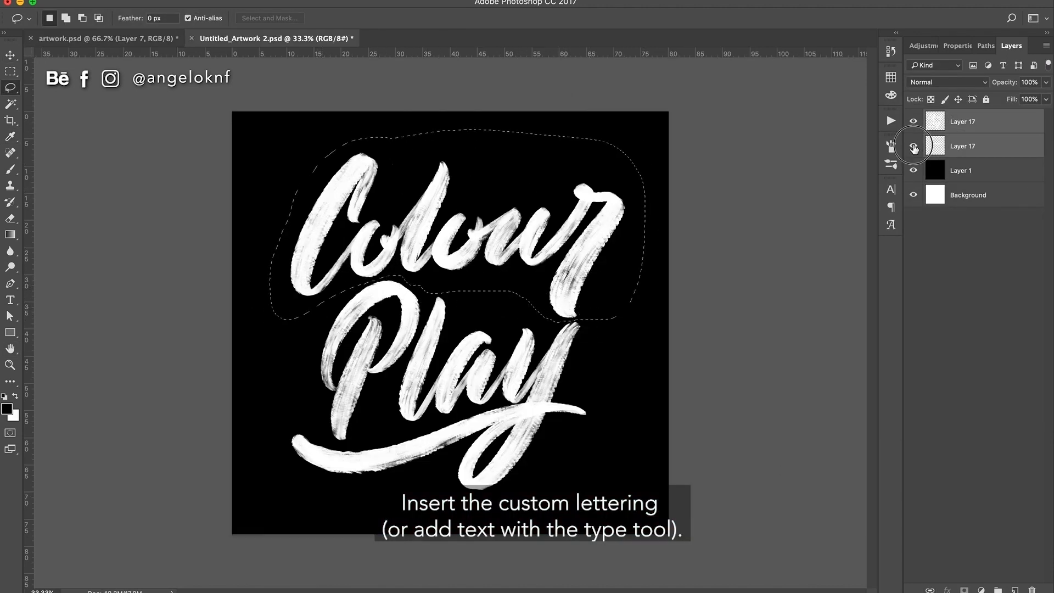
{"action": "right_click", "coordinate": [648, 185]}
{"action": "left_click", "coordinate": [675, 268]}
- Duplicate the three lettering layers into artwork.psd and switch to that document
{"action": "right_click", "coordinate": [1001, 149]}
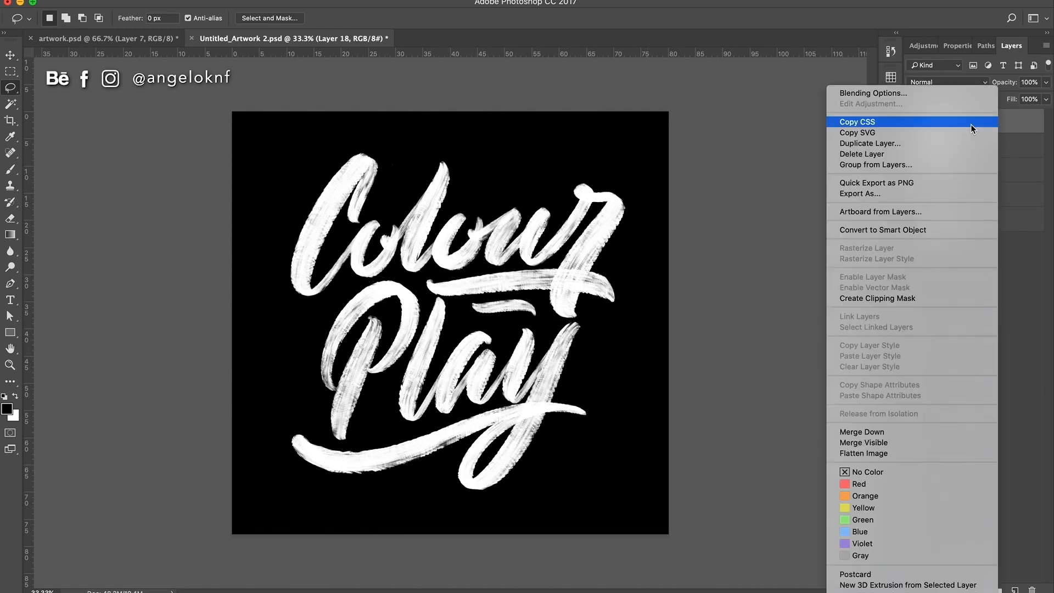
{"action": "left_click", "coordinate": [1008, 147]}
{"action": "left_click", "coordinate": [984, 171], "text": "shift"}
{"action": "right_click", "coordinate": [983, 171]}
{"action": "left_click", "coordinate": [958, 143]}
{"action": "left_click", "coordinate": [762, 273]}
{"action": "left_click", "coordinate": [755, 262]}
{"action": "left_click", "coordinate": [876, 227]}
{"action": "left_click", "coordinate": [110, 38]}
- Convert the lettering layers Layer 10, Layer 9 and Layer 8 to smart objects
{"action": "left_click", "coordinate": [1014, 251]}
{"action": "right_click", "coordinate": [1011, 235]}
{"action": "left_click", "coordinate": [938, 288]}
{"action": "right_click", "coordinate": [1008, 252]}
{"action": "left_click", "coordinate": [936, 288]}
{"action": "right_click", "coordinate": [1000, 270]}
{"action": "left_click", "coordinate": [933, 289]}
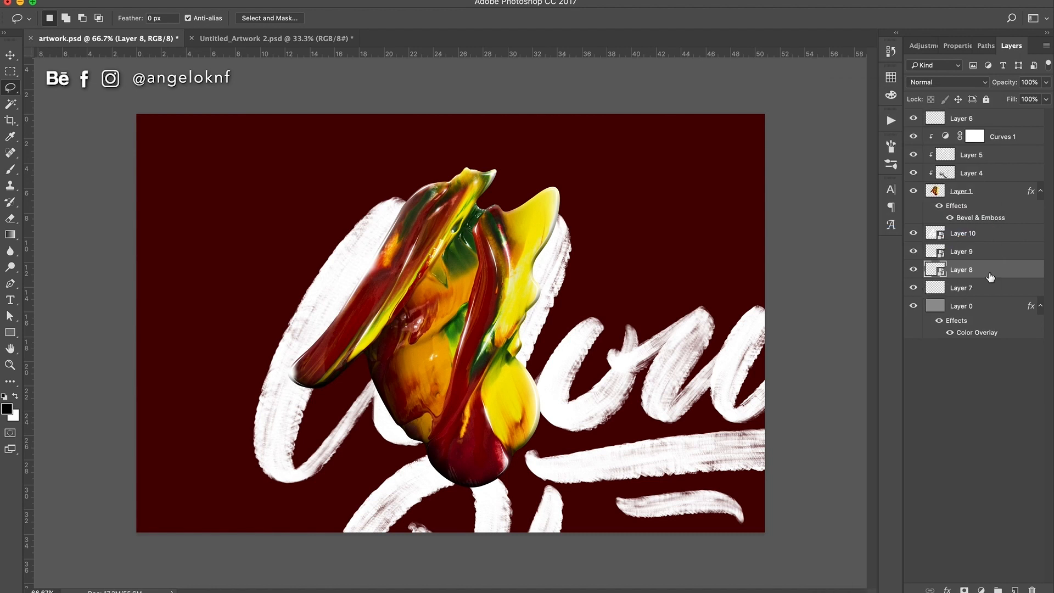
- Scale the three lettering layers down to fit the canvas and move them to the top of the layer stack
{"action": "left_click", "coordinate": [992, 237], "text": "shift"}
{"action": "key", "text": "ctrl+t"}
{"action": "left_click_drag", "start_coordinate": [253, 193], "coordinate": [289, 159]}
{"action": "left_click_drag", "start_coordinate": [351, 231], "coordinate": [276, 216]}
{"action": "key", "text": "Return"}
{"action": "left_click_drag", "start_coordinate": [966, 234], "coordinate": [964, 112]}
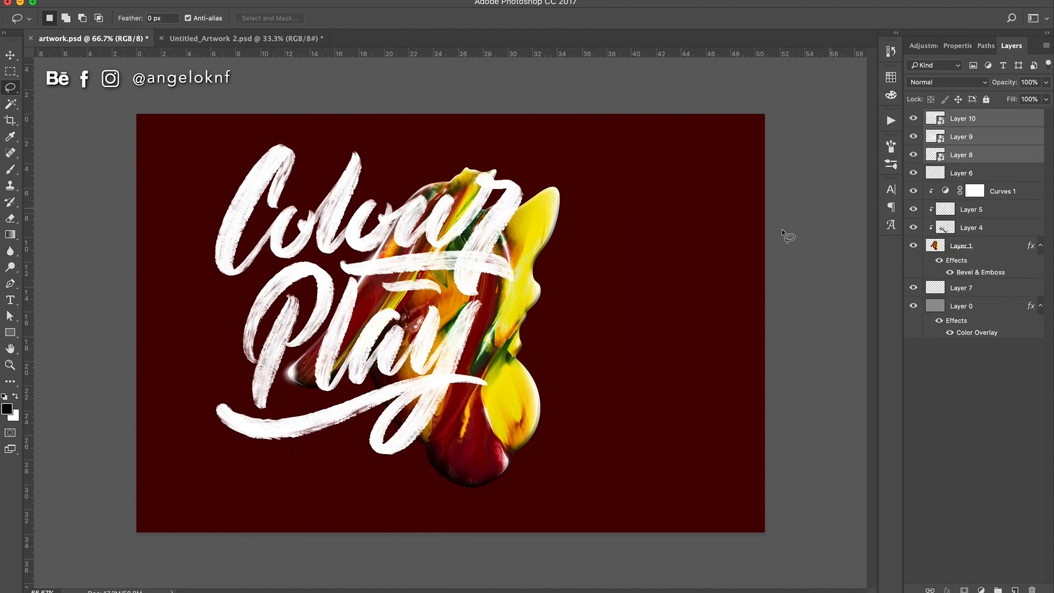
- Identify the layer holding the word "Play", then scale it down and place it beside "Colour" in the upper canvas
{"action": "left_click", "coordinate": [988, 154]}
{"action": "left_click", "coordinate": [913, 154]}
{"action": "left_click", "coordinate": [913, 154]}
{"action": "left_click", "coordinate": [992, 139]}
{"action": "left_click", "coordinate": [913, 136]}
{"action": "left_click", "coordinate": [913, 136]}
{"action": "key", "text": "ctrl+t"}
{"action": "left_click_drag", "start_coordinate": [431, 344], "coordinate": [720, 205]}
{"action": "left_click_drag", "start_coordinate": [641, 123], "coordinate": [651, 128]}
{"action": "left_click_drag", "start_coordinate": [778, 316], "coordinate": [737, 287]}
{"action": "left_click_drag", "start_coordinate": [721, 195], "coordinate": [732, 202]}
{"action": "left_click_drag", "start_coordinate": [638, 133], "coordinate": [678, 141]}
{"action": "key", "text": "Return"}
- Select the three lettering layers together and shift them left to centre the wording across the canvas
{"action": "left_click", "coordinate": [983, 119]}
{"action": "left_click", "coordinate": [983, 153], "text": "shift"}
{"action": "key", "text": "super+t"}
{"action": "left_click_drag", "start_coordinate": [658, 211], "coordinate": [633, 210]}
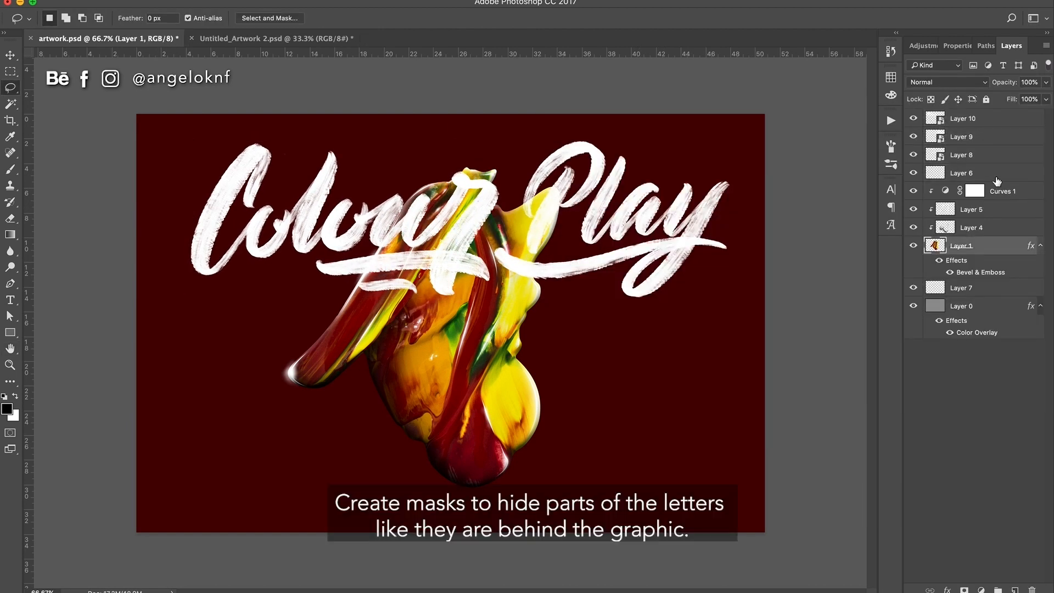
- Rotate the paint graphic and its shading layers by -89.86° below the lettering
{"action": "key", "text": "super+t"}
{"action": "mouse_move", "coordinate": [653, 576]}
{"action": "left_mouse_down"}
{"action": "mouse_move", "coordinate": [765, 401]}
{"action": "mouse_move", "coordinate": [696, 179]}
{"action": "left_mouse_up"}
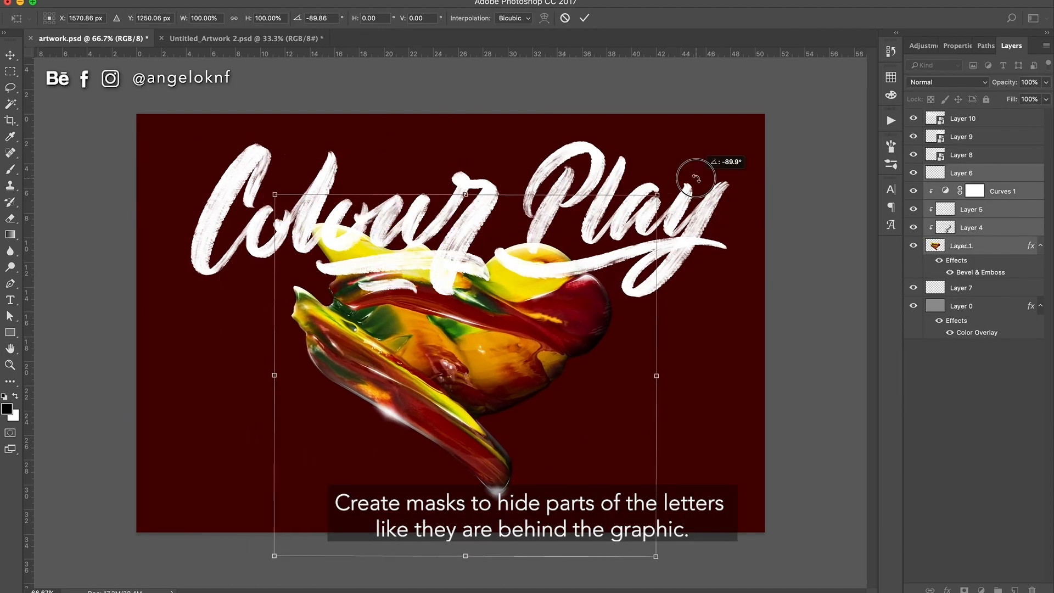
{"action": "key", "text": "Return"}
- Scale all three lettering layers down slightly, reposition them above the paint graphic and select Layer 8
{"action": "left_click", "coordinate": [988, 155]}
{"action": "left_click", "coordinate": [996, 119], "text": "shift"}
{"action": "key", "text": "super+t"}
{"action": "left_click_drag", "start_coordinate": [730, 142], "coordinate": [709, 148]}
{"action": "left_click_drag", "start_coordinate": [618, 176], "coordinate": [624, 173]}
{"action": "key", "text": "Return"}
{"action": "left_click", "coordinate": [982, 155]}
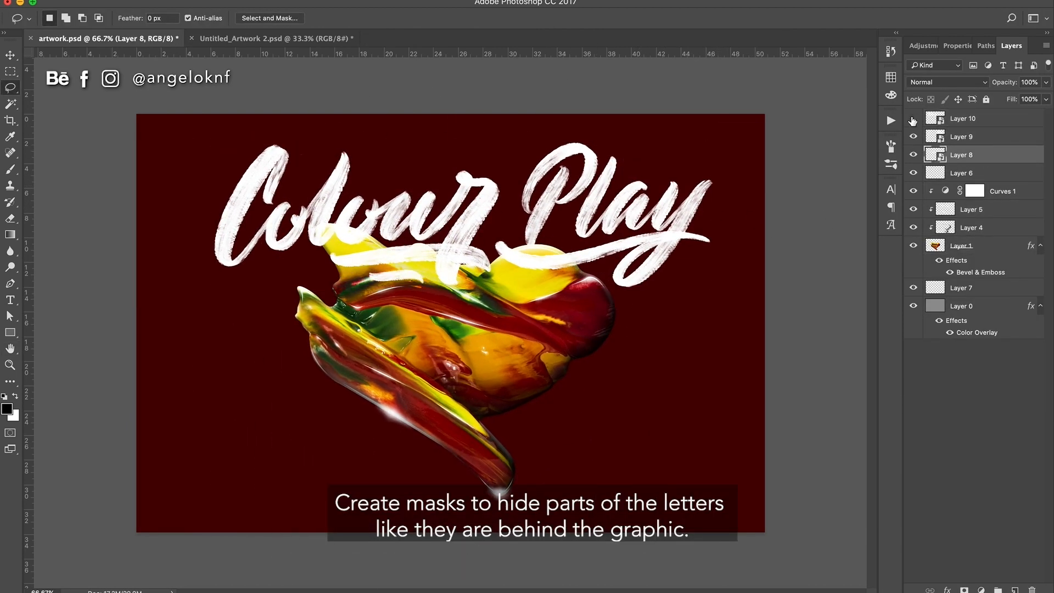
- Move Layer 10 with the word "Colour" beneath the paint graphic's layers so the letters pass behind the graphic
{"action": "left_click_drag", "start_coordinate": [961, 118], "coordinate": [961, 280]}
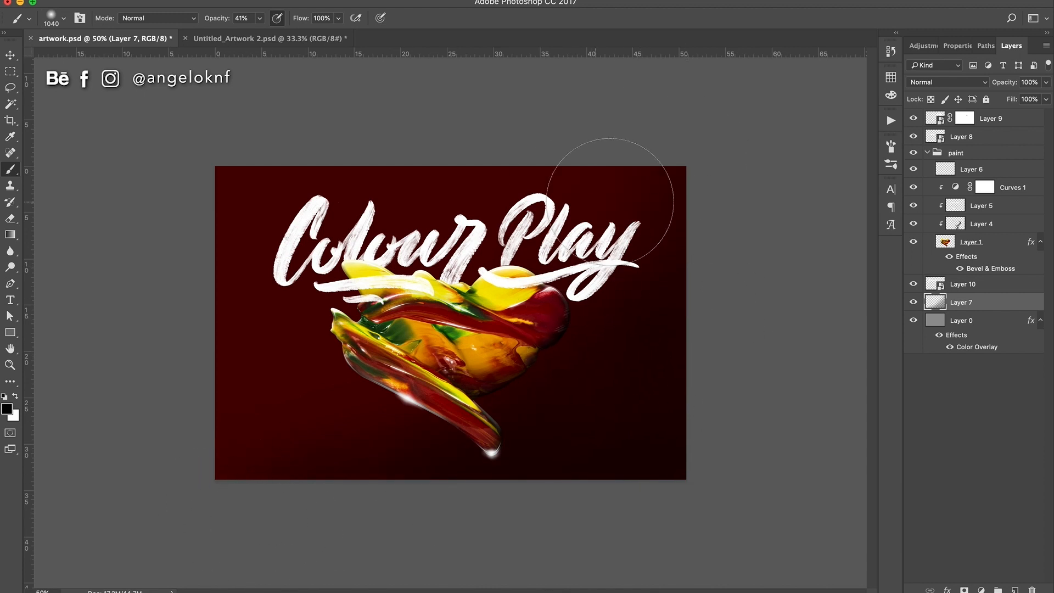
{"action": "left_click_drag", "start_coordinate": [745, 208], "coordinate": [779, 207]}
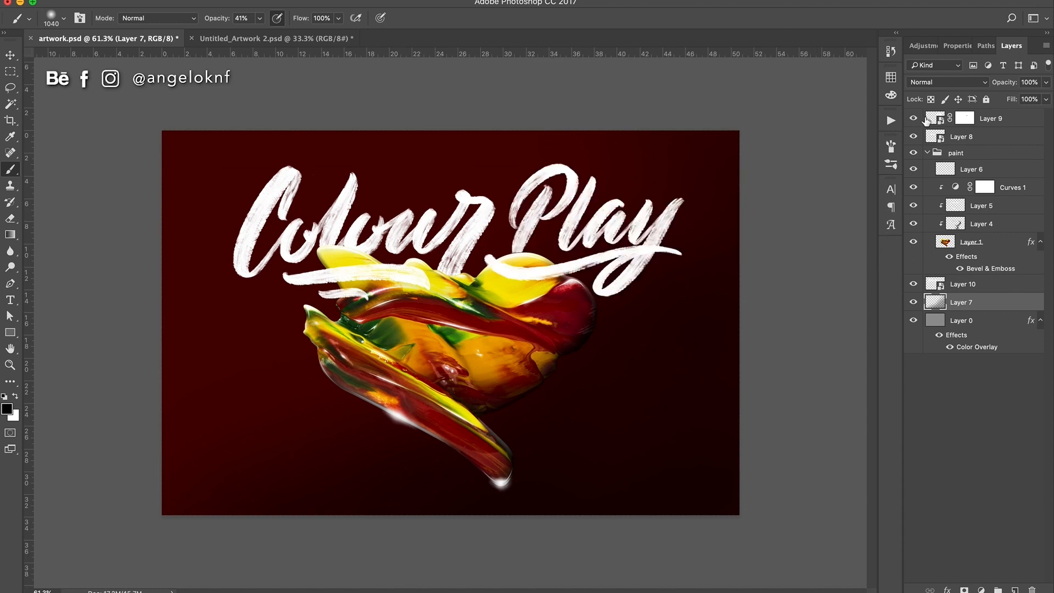
- Add a layer clipped to Layer 9 and brush a soft 150 px black shadow at 41% opacity where the "P" stem meets the paint
{"action": "left_click", "coordinate": [997, 126]}
{"action": "left_click", "coordinate": [1015, 589]}
{"action": "left_click", "coordinate": [936, 127], "text": "alt"}
{"action": "left_click_drag", "start_coordinate": [537, 258], "coordinate": [603, 259]}
{"action": "key", "text": "bracketleft"}
{"action": "key", "text": "bracketleft"}
{"action": "key", "text": "bracketleft"}
{"action": "key", "text": "bracketleft"}
{"action": "key", "text": "bracketleft"}
{"action": "key", "text": "bracketleft"}
{"action": "key", "text": "bracketleft"}
{"action": "key", "text": "bracketleft"}
{"action": "key", "text": "bracketleft"}
{"action": "key", "text": "bracketleft"}
{"action": "mouse_move", "coordinate": [453, 263]}
{"action": "left_mouse_down"}
{"action": "mouse_move", "coordinate": [511, 235]}
{"action": "mouse_move", "coordinate": [517, 217]}
{"action": "left_mouse_up"}
{"action": "key", "text": "super+1"}
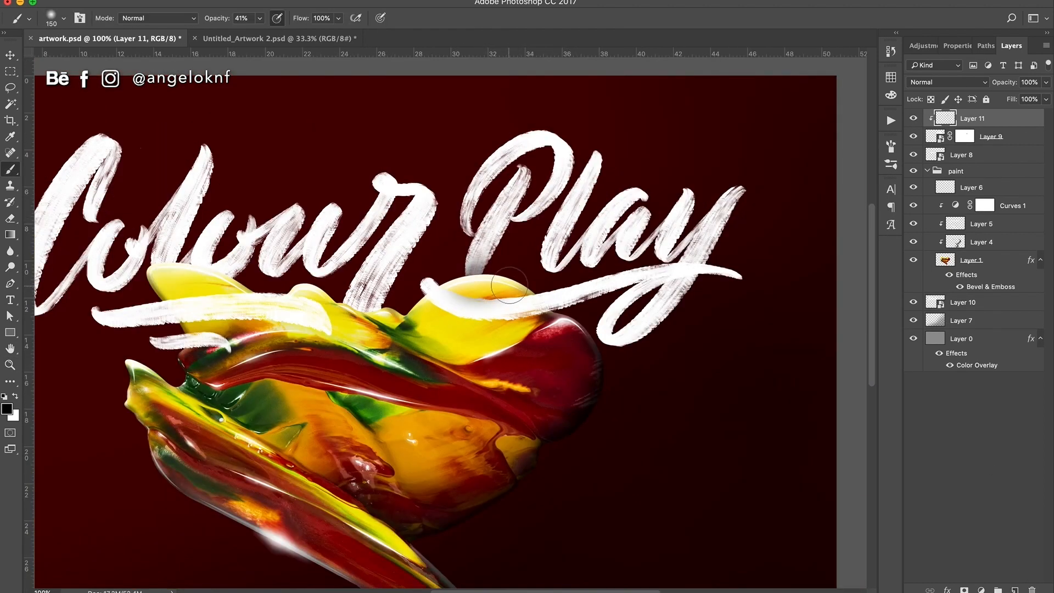
{"action": "left_click_drag", "start_coordinate": [509, 286], "coordinate": [464, 288]}
{"action": "key", "text": "l"}
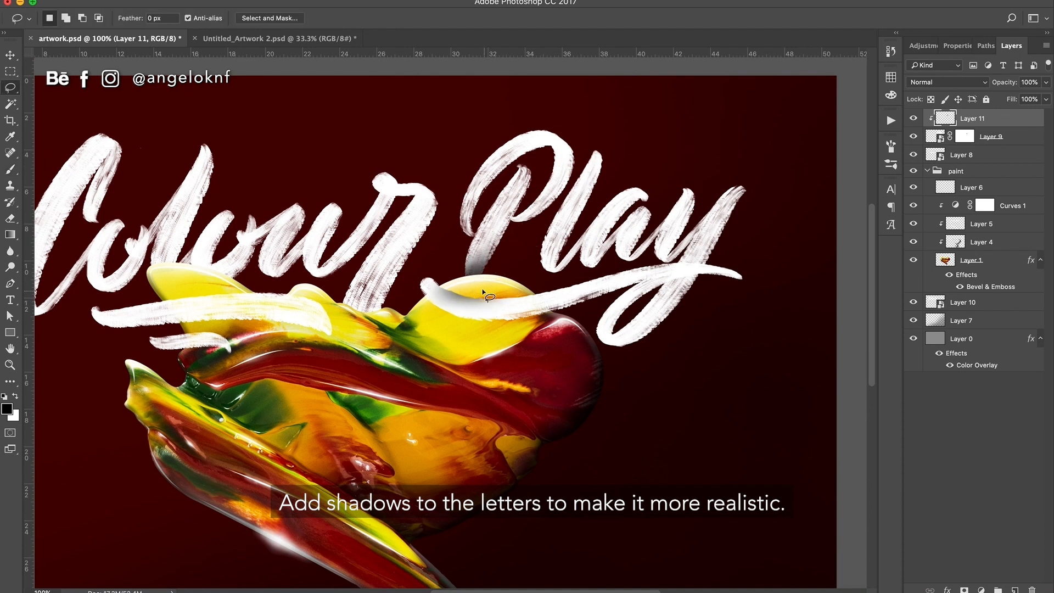
- Add a layer clipped to Layer 10 and brush black shading where the "Colour" letters go behind the paint graphic
{"action": "key", "text": "b"}
{"action": "left_click", "coordinate": [913, 154]}
{"action": "left_click", "coordinate": [913, 154]}
{"action": "left_click", "coordinate": [974, 307]}
{"action": "key", "text": "super+shift+alt+n"}
{"action": "left_click", "coordinate": [947, 311], "text": "alt"}
{"action": "mouse_move", "coordinate": [366, 317]}
{"action": "left_mouse_down"}
{"action": "mouse_move", "coordinate": [460, 313]}
{"action": "mouse_move", "coordinate": [346, 301]}
{"action": "left_mouse_up"}
{"action": "key", "text": "z"}
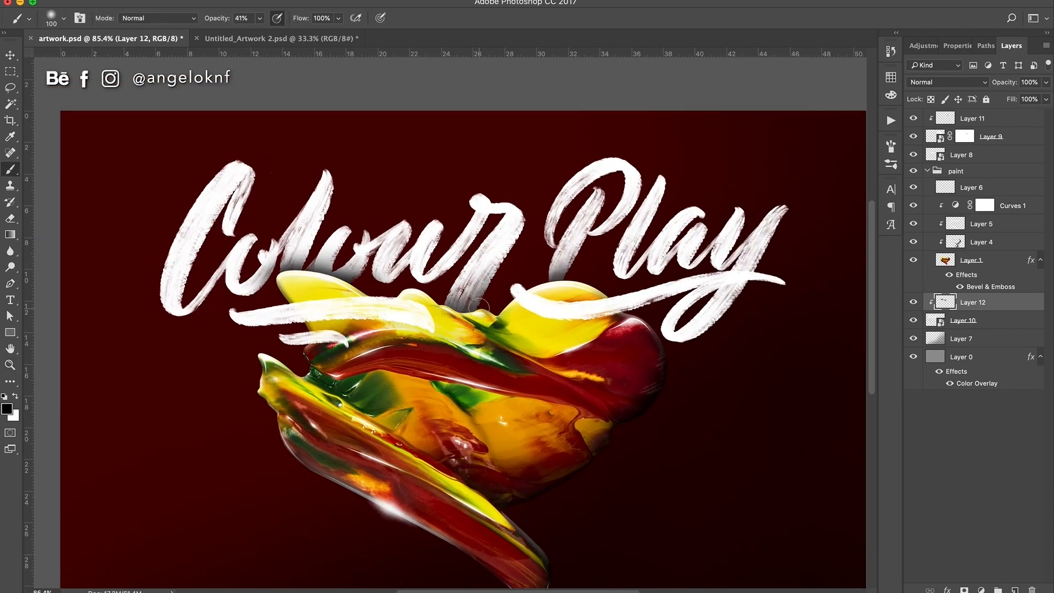
- Create a layer directly above the paint group and brush soft shadows on the paint beneath the overlapping lettering swashes
{"action": "key", "text": "alt+period"}
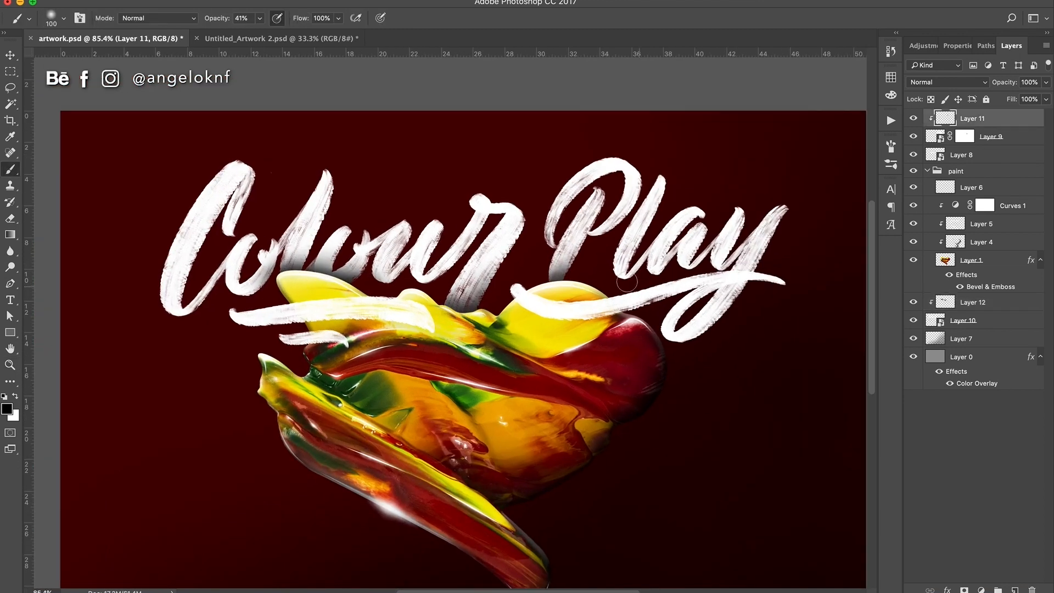
{"action": "left_click", "coordinate": [1004, 138]}
{"action": "left_click", "coordinate": [1004, 171]}
{"action": "left_click", "coordinate": [1014, 589]}
{"action": "left_click_drag", "start_coordinate": [1010, 188], "coordinate": [988, 164]}
{"action": "key", "text": "bracketright"}
{"action": "left_click_drag", "start_coordinate": [438, 315], "coordinate": [521, 315]}
{"action": "left_click_drag", "start_coordinate": [341, 344], "coordinate": [272, 360]}
{"action": "mouse_move", "coordinate": [544, 292]}
{"action": "left_mouse_down"}
{"action": "mouse_move", "coordinate": [574, 315]}
{"action": "mouse_move", "coordinate": [718, 316]}
{"action": "left_mouse_up"}
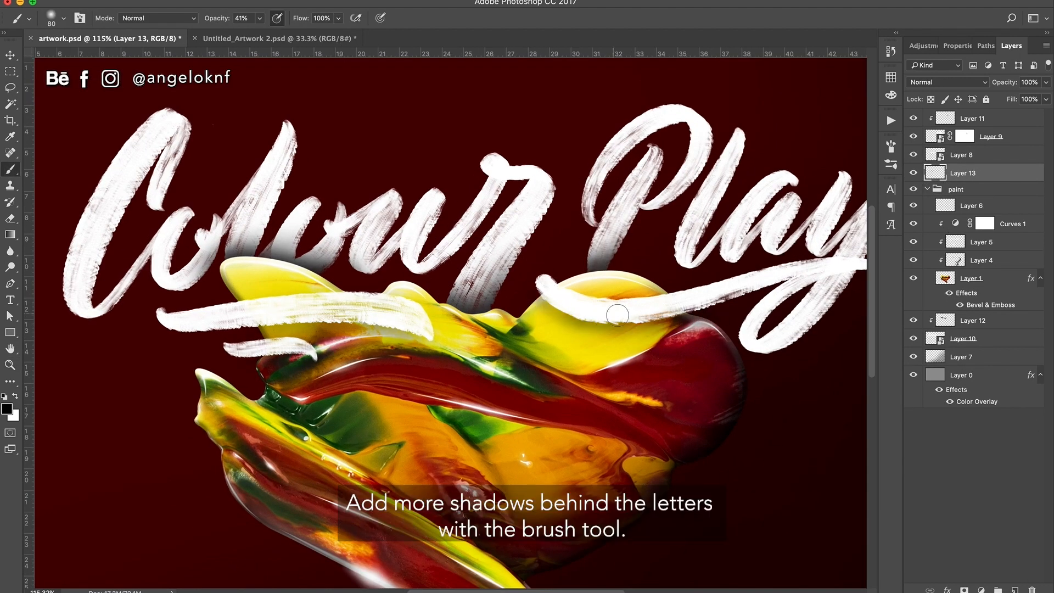
- Fill the outline of Layer 8's underline strokes with black on a new layer beneath it and shift that copy slightly down
{"action": "key", "text": "z"}
{"action": "left_click_drag", "start_coordinate": [564, 340], "coordinate": [541, 340]}
{"action": "left_click", "coordinate": [966, 155]}
{"action": "left_click", "coordinate": [935, 156], "text": "super"}
{"action": "left_click", "coordinate": [1014, 589], "text": "super"}
{"action": "key", "text": "shift+F5"}
{"action": "key", "text": "Return"}
{"action": "key", "text": "super+t"}
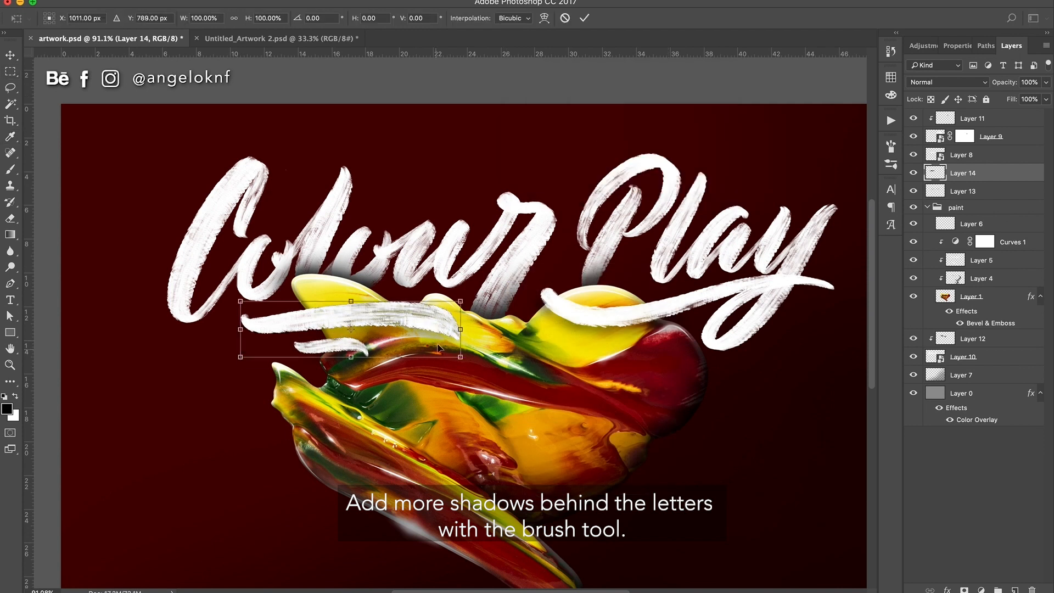
{"action": "left_click_drag", "start_coordinate": [437, 348], "coordinate": [438, 357]}
{"action": "key", "text": "Return"}
- Apply a Gaussian Blur to the underline strokes' black shadow and set its layer opacity to 46%
{"action": "left_click", "coordinate": [299, 1]}
{"action": "mouse_move", "coordinate": [323, 136]}
{"action": "left_click", "coordinate": [488, 183]}
{"action": "key", "text": "Return"}
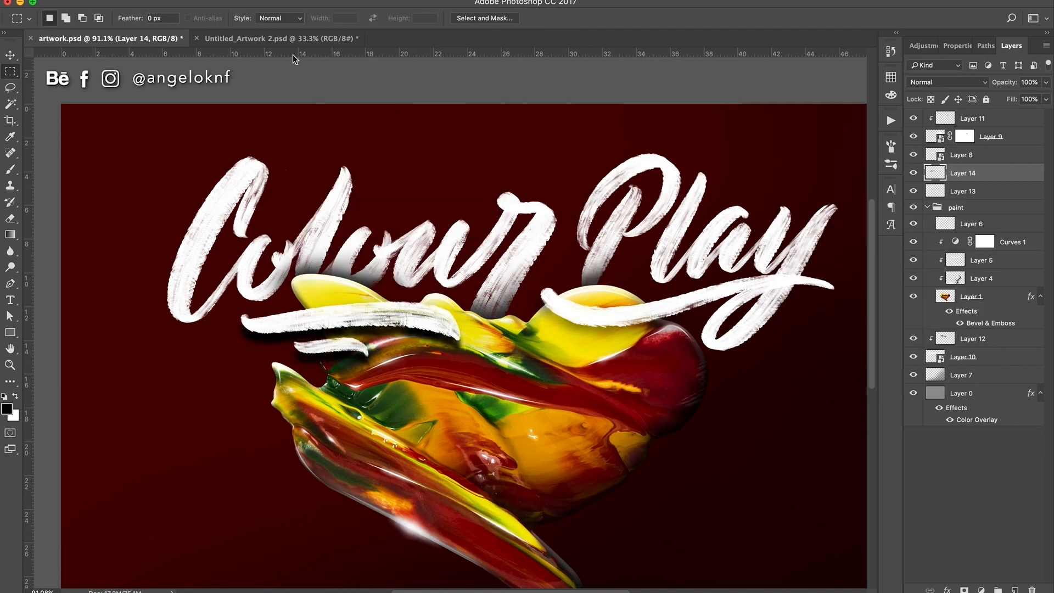
{"action": "left_click_drag", "start_coordinate": [1046, 82], "coordinate": [1016, 103]}
{"action": "left_click", "coordinate": [937, 207], "text": "ctrl"}
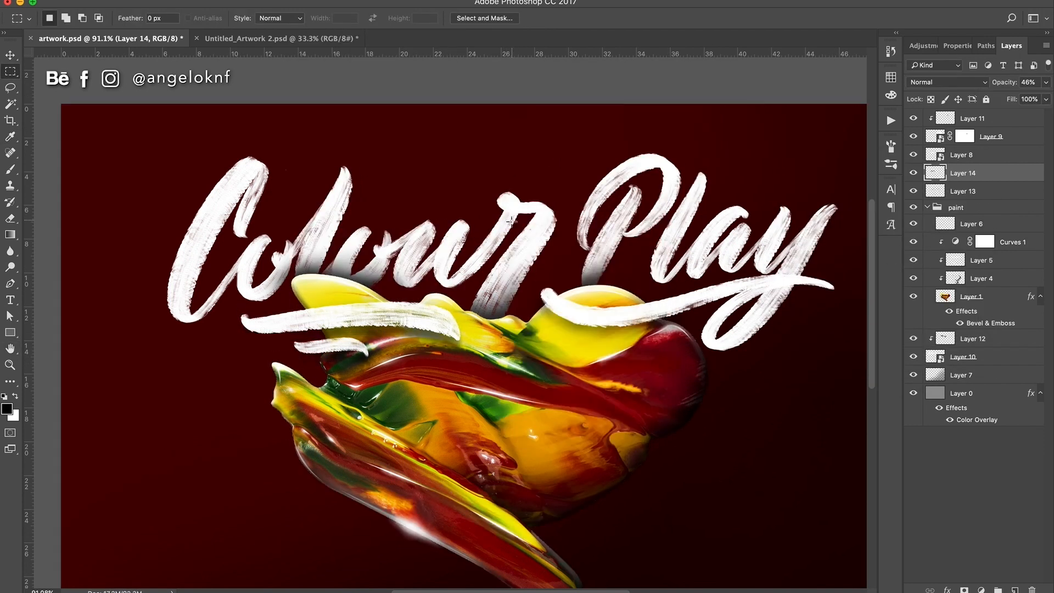
- Brush more soft black shadow onto the paint on Layer 13, under the overlapping lettering swashes
{"action": "left_click", "coordinate": [939, 191]}
{"action": "key", "text": "b"}
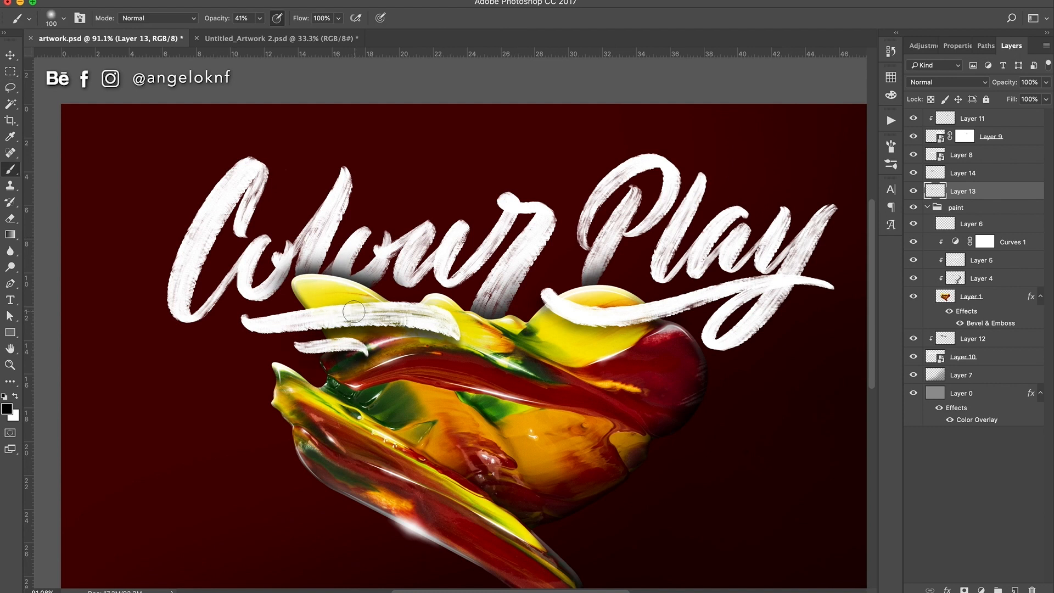
{"action": "key", "text": "["}
{"action": "key", "text": "["}
{"action": "mouse_move", "coordinate": [653, 322]}
{"action": "left_mouse_down"}
{"action": "mouse_move", "coordinate": [573, 305]}
{"action": "mouse_move", "coordinate": [632, 343]}
{"action": "left_mouse_up"}
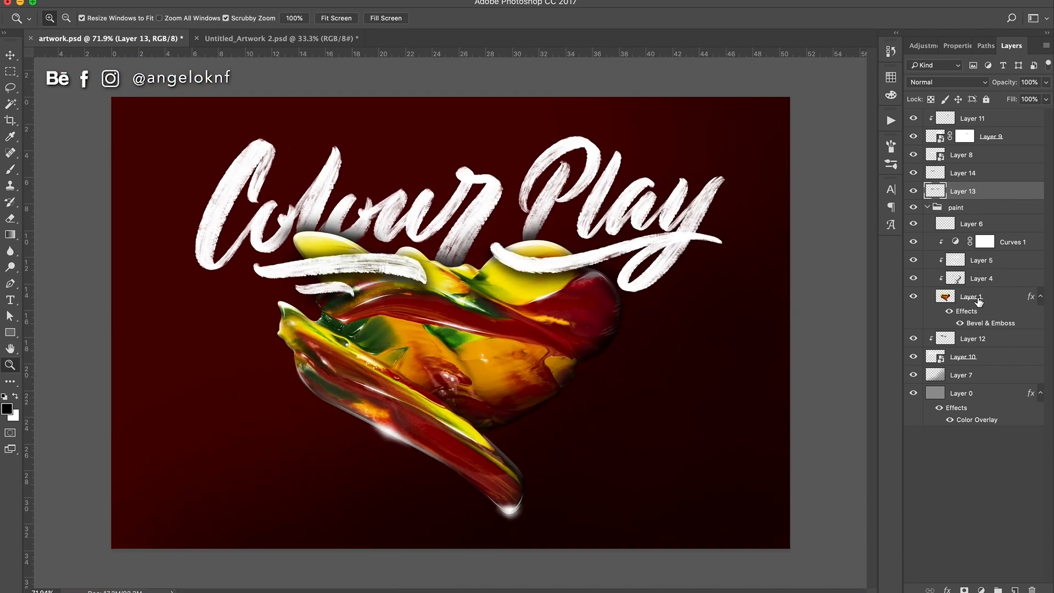
- Fill the paint graphic's outline with black on a new layer below Layer 10, then offset it down and right and warp it
{"action": "key", "text": "ctrl+shift+alt+n"}
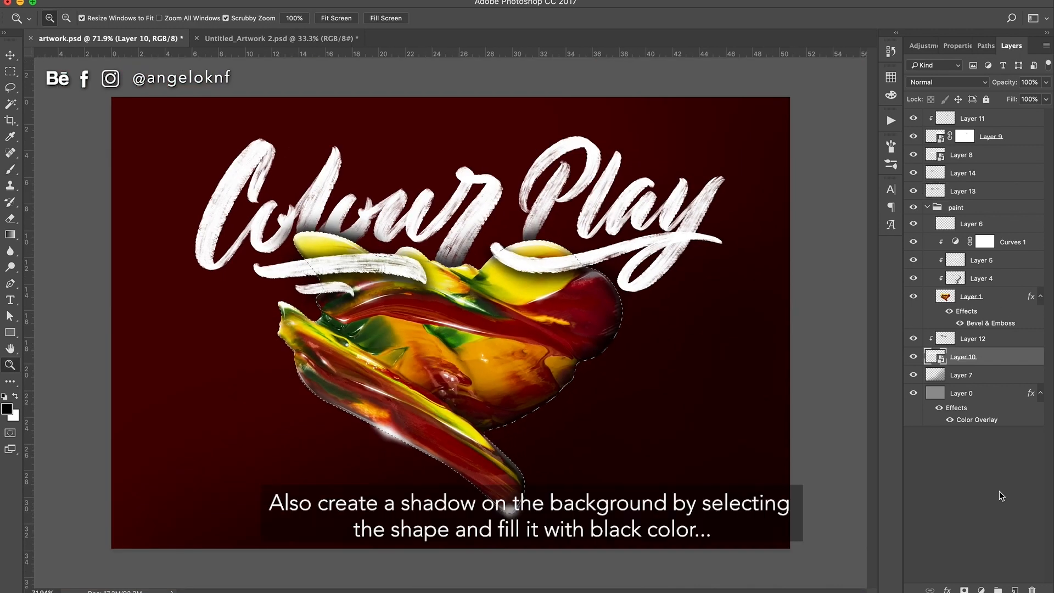
{"action": "key", "text": "shift+F5"}
{"action": "key", "text": "Return"}
{"action": "key", "text": "ctrl+t"}
{"action": "left_click_drag", "start_coordinate": [624, 513], "coordinate": [631, 536]}
{"action": "left_click_drag", "start_coordinate": [625, 381], "coordinate": [630, 387]}
{"action": "left_click", "coordinate": [544, 18]}
{"action": "left_click_drag", "start_coordinate": [541, 421], "coordinate": [553, 437]}
{"action": "key", "text": "Return"}
- Soften the paint graphic's background shadow with a Gaussian Blur and set its layer opacity to 33%
{"action": "left_click", "coordinate": [309, 1]}
{"action": "mouse_move", "coordinate": [381, 136]}
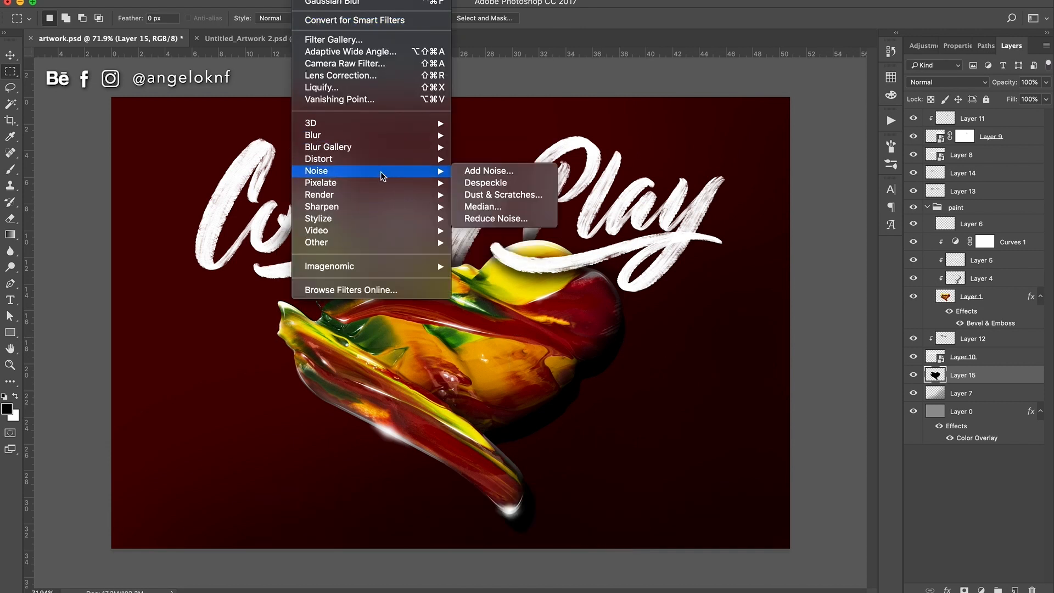
{"action": "left_click", "coordinate": [481, 183]}
{"action": "left_click_drag", "start_coordinate": [828, 352], "coordinate": [847, 353]}
{"action": "left_click", "coordinate": [948, 183]}
{"action": "left_click_drag", "start_coordinate": [1018, 97], "coordinate": [1008, 103]}
- Warp the paint graphic's blurred shadow again to adjust how far it falls beyond the graphic's edges
{"action": "key", "text": "super+t"}
{"action": "left_click", "coordinate": [544, 18]}
{"action": "left_click_drag", "start_coordinate": [532, 392], "coordinate": [548, 413]}
{"action": "left_click_drag", "start_coordinate": [609, 367], "coordinate": [615, 352]}
{"action": "key", "text": "Return"}
- Fill the outline of "Play" from Layer 9 with black on a new layer above Layer 15 and warp it slightly downward
{"action": "left_click", "coordinate": [932, 138], "text": "super"}
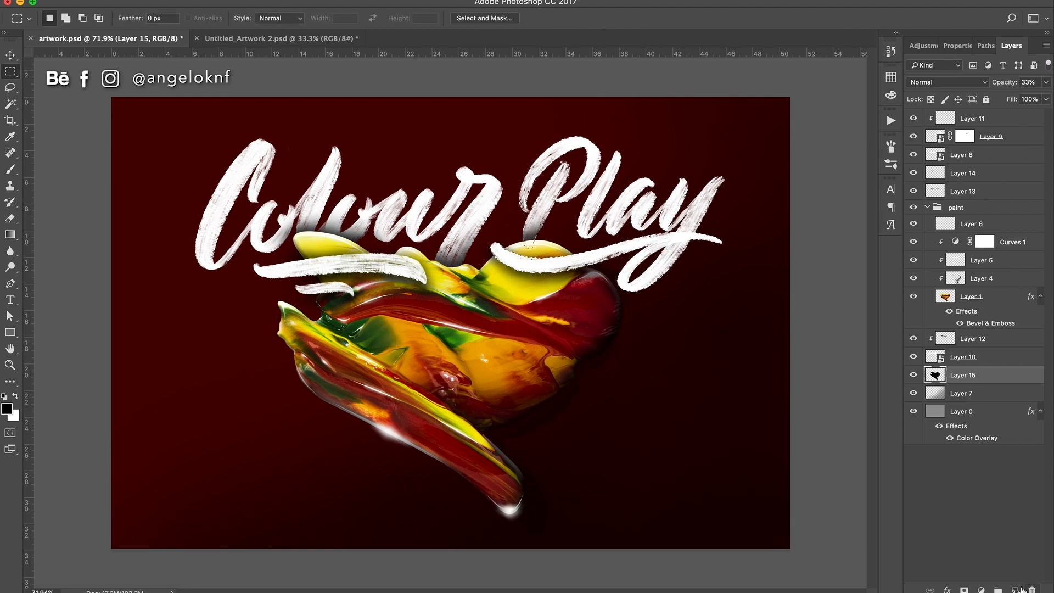
{"action": "left_click", "coordinate": [1015, 589]}
{"action": "key", "text": "shift+F5"}
{"action": "left_click", "coordinate": [725, 100]}
{"action": "key", "text": "super+d"}
{"action": "key", "text": "super+t"}
{"action": "left_click", "coordinate": [544, 18]}
{"action": "left_click_drag", "start_coordinate": [664, 238], "coordinate": [666, 247]}
{"action": "key", "text": "Return"}
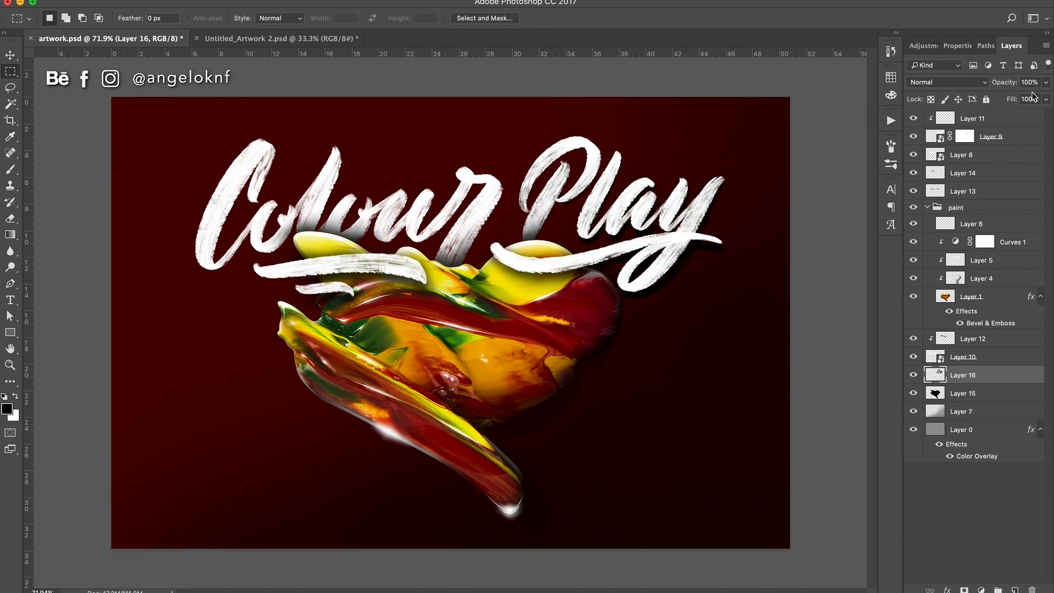
- Outline the "y" tail below the crossing swash with the Pen tool and convert the path to a selection for shading on Layer 20
{"action": "left_click", "coordinate": [714, 215]}
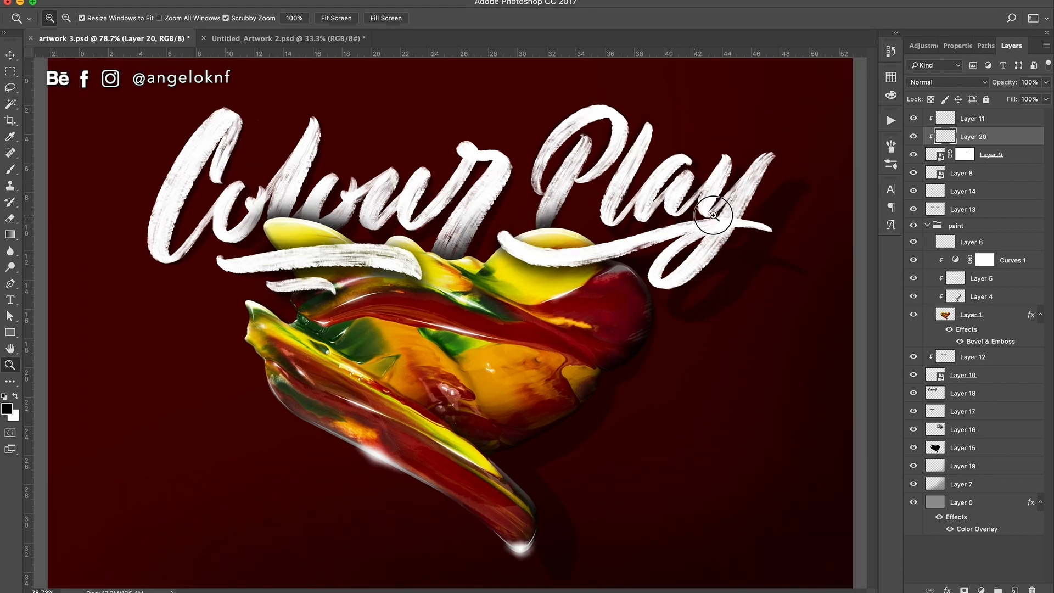
{"action": "left_click_drag", "start_coordinate": [713, 215], "coordinate": [765, 251]}
{"action": "key", "text": "p"}
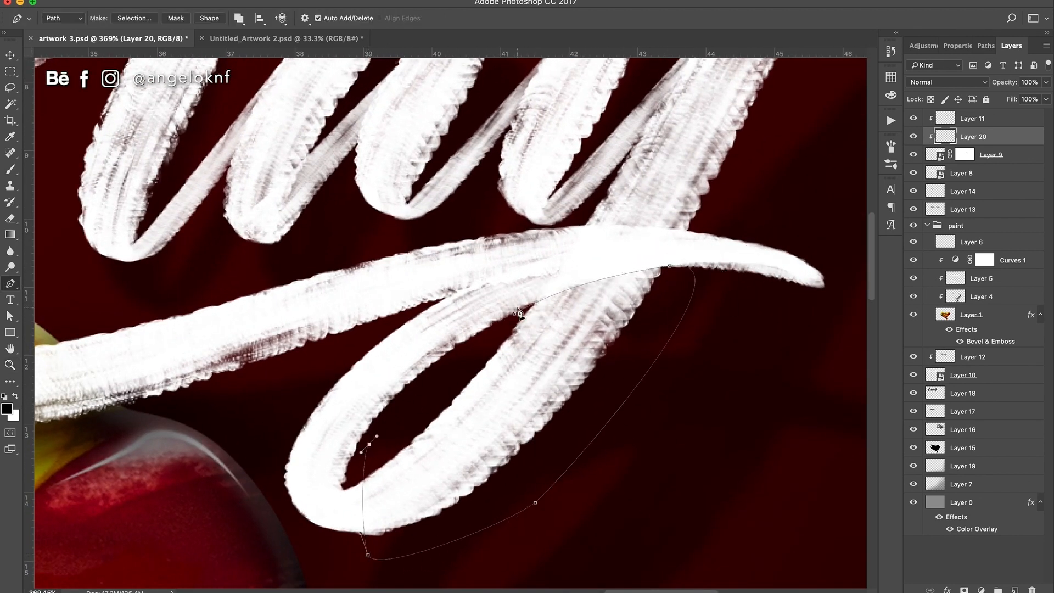
{"action": "left_click", "coordinate": [544, 280]}
{"action": "right_click", "coordinate": [544, 280]}
{"action": "left_click", "coordinate": [600, 329]}
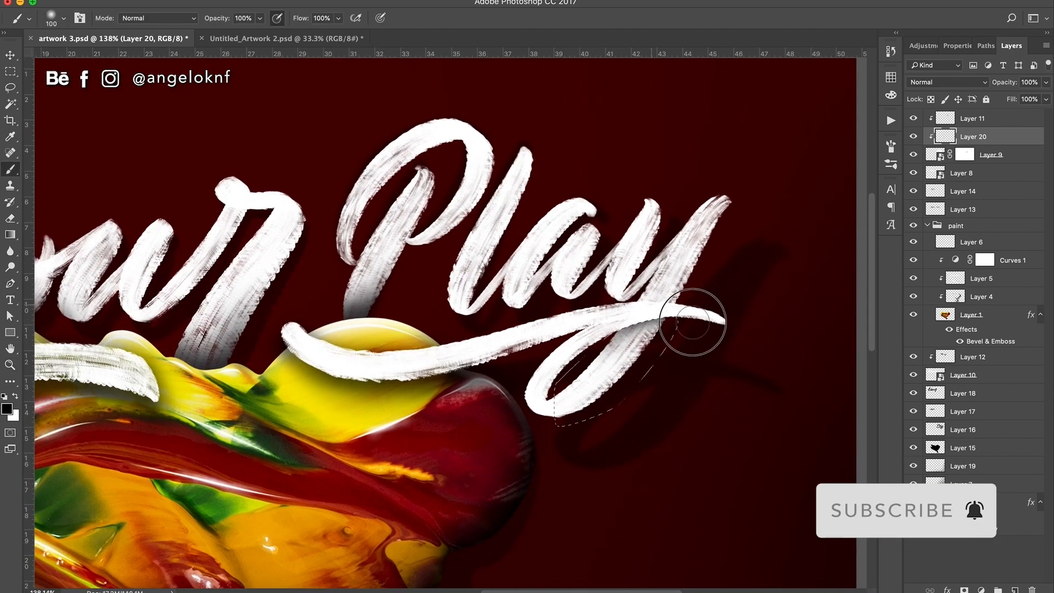
- Outline the "y" stem above the crossing swash with the Pen tool, convert the path to a selection and ready the brush for shading
{"action": "key", "text": "p"}
{"action": "scroll", "coordinate": [681, 288], "scroll_direction": "up", "scroll_amount": 5}
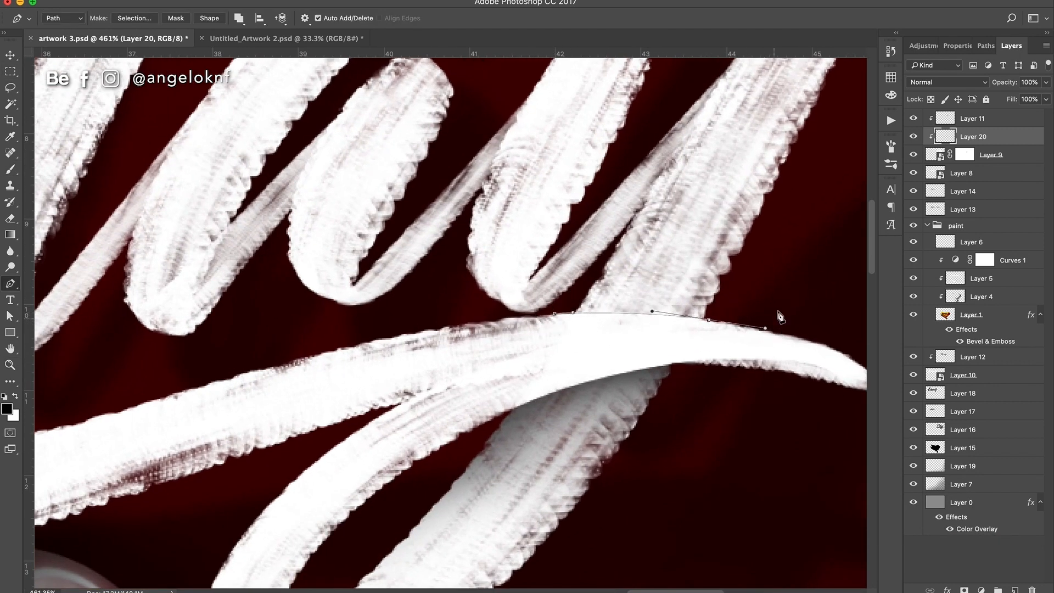
{"action": "right_click", "coordinate": [575, 268]}
{"action": "left_click", "coordinate": [620, 325]}
{"action": "key", "text": "Return"}
{"action": "key", "text": "b"}
{"action": "scroll", "coordinate": [595, 313], "scroll_direction": "down", "scroll_amount": 4}
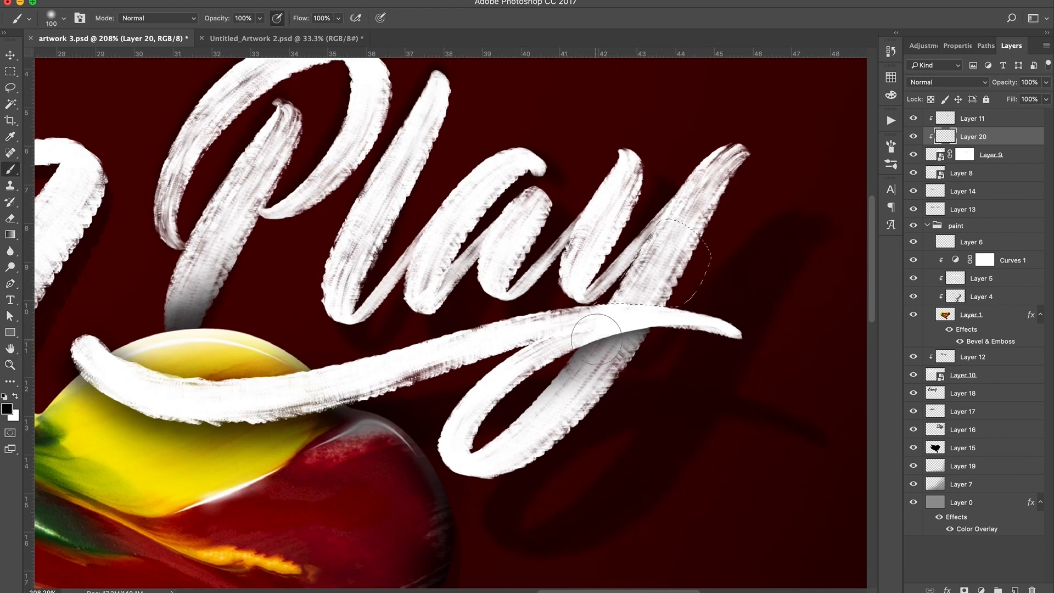